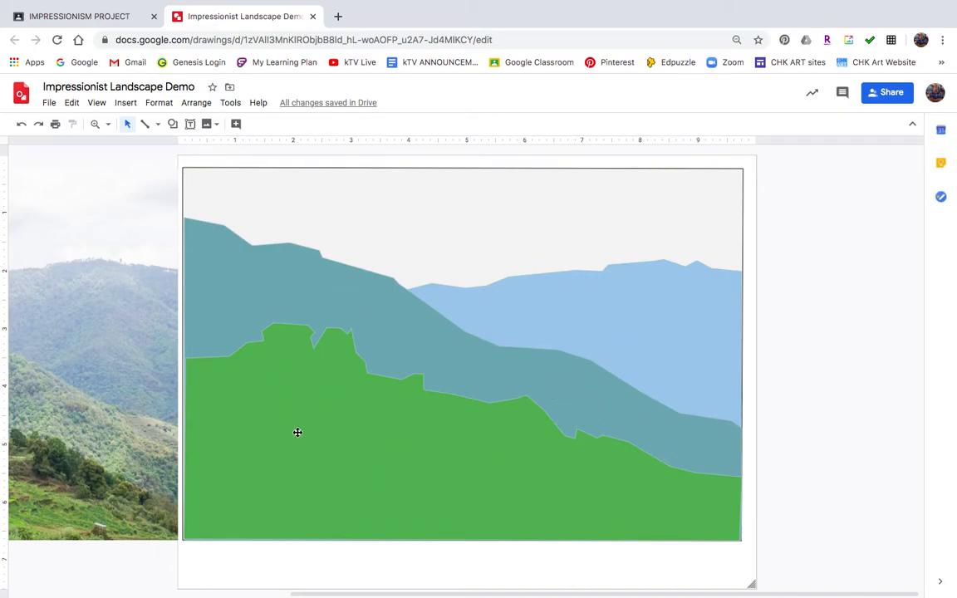
Scroll the canvas sideways to bring the source photo into view beside the landscape
{"action": "scroll", "coordinate": [455, 383], "scroll_direction": "left", "scroll_amount": 10}
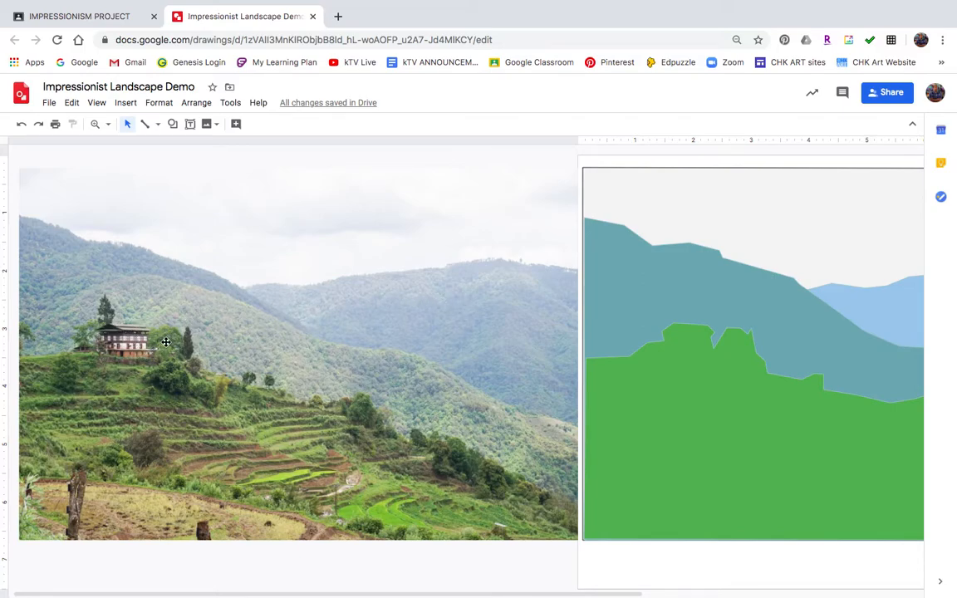
{"action": "scroll", "coordinate": [372, 331], "scroll_direction": "right", "scroll_amount": 5}
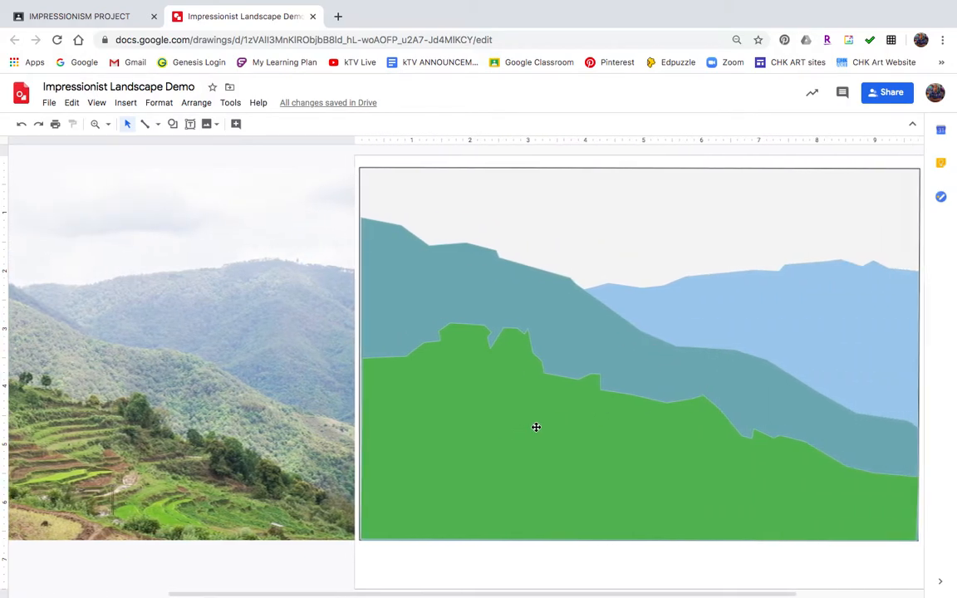
{"action": "scroll", "coordinate": [536, 425], "scroll_direction": "right", "scroll_amount": 3}
{"action": "scroll", "coordinate": [536, 425], "scroll_direction": "left", "scroll_amount": 2}
{"action": "scroll", "coordinate": [536, 427], "scroll_direction": "left", "scroll_amount": 1}
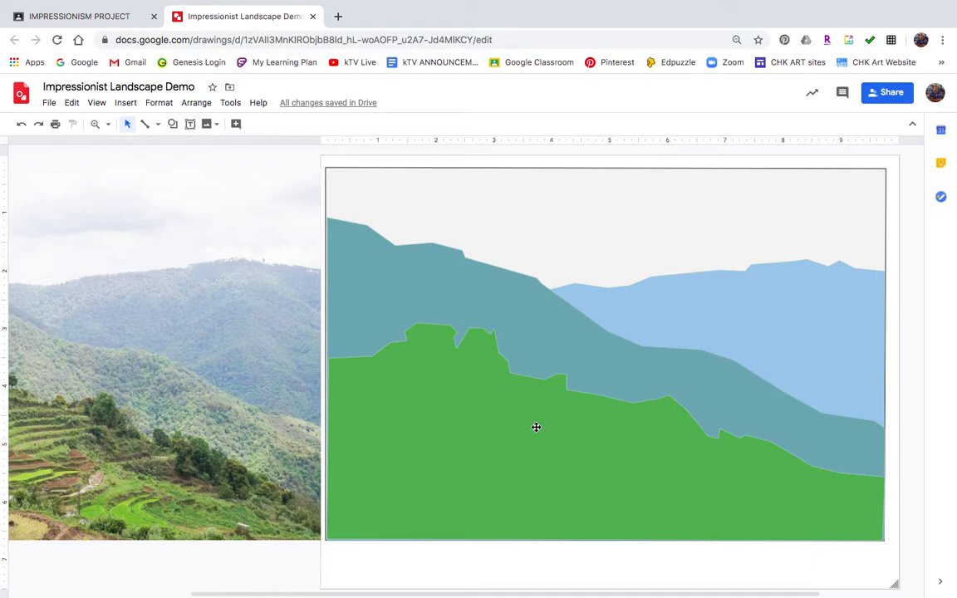
{"action": "scroll", "coordinate": [208, 353], "scroll_direction": "left", "scroll_amount": 5}
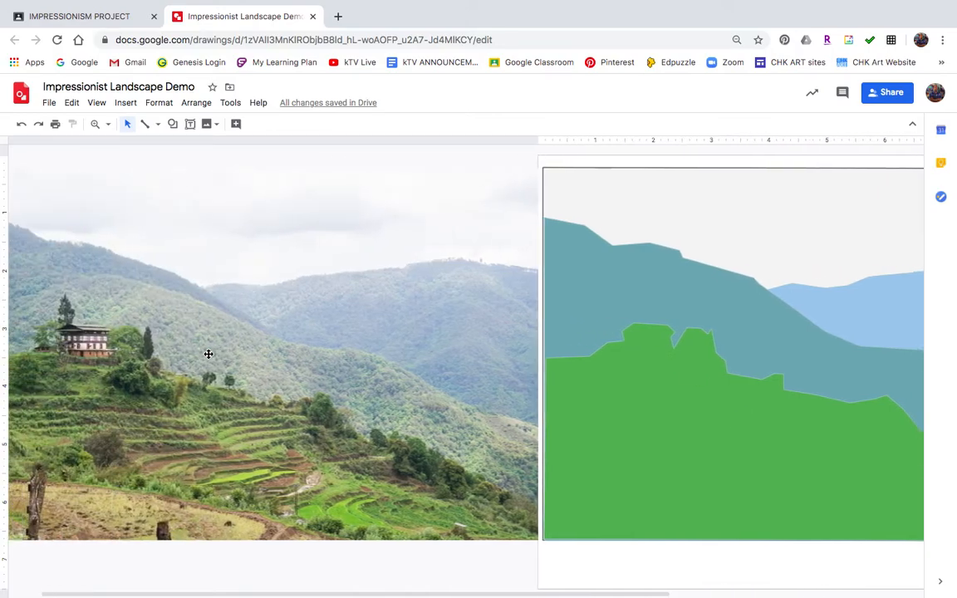
{"action": "scroll", "coordinate": [208, 354], "scroll_direction": "right", "scroll_amount": 3}
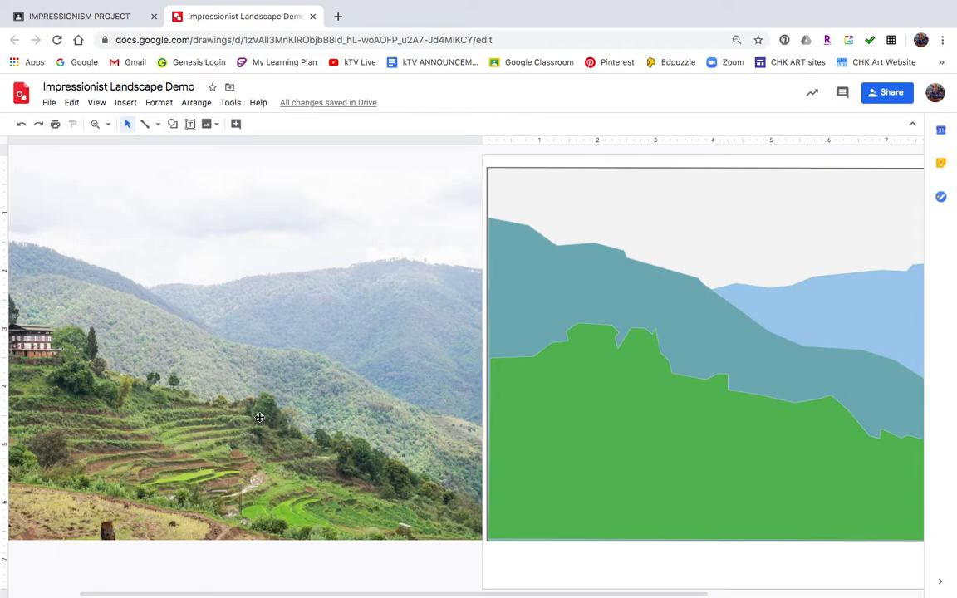
{"action": "scroll", "coordinate": [260, 379], "scroll_direction": "left", "scroll_amount": 2}
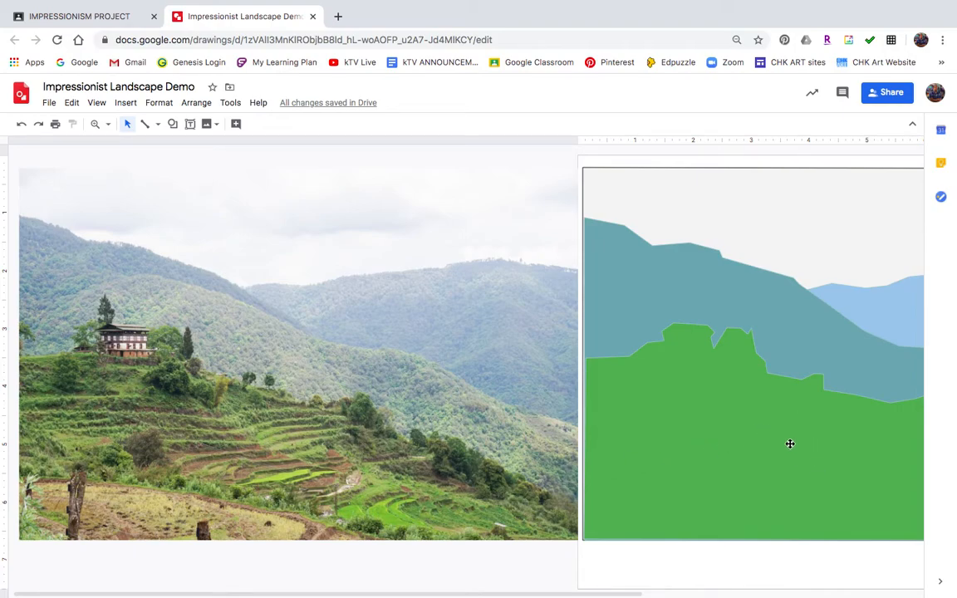
Trace a closed polyline outline around the house and tree clump on the photo
{"action": "left_click", "coordinate": [159, 124]}
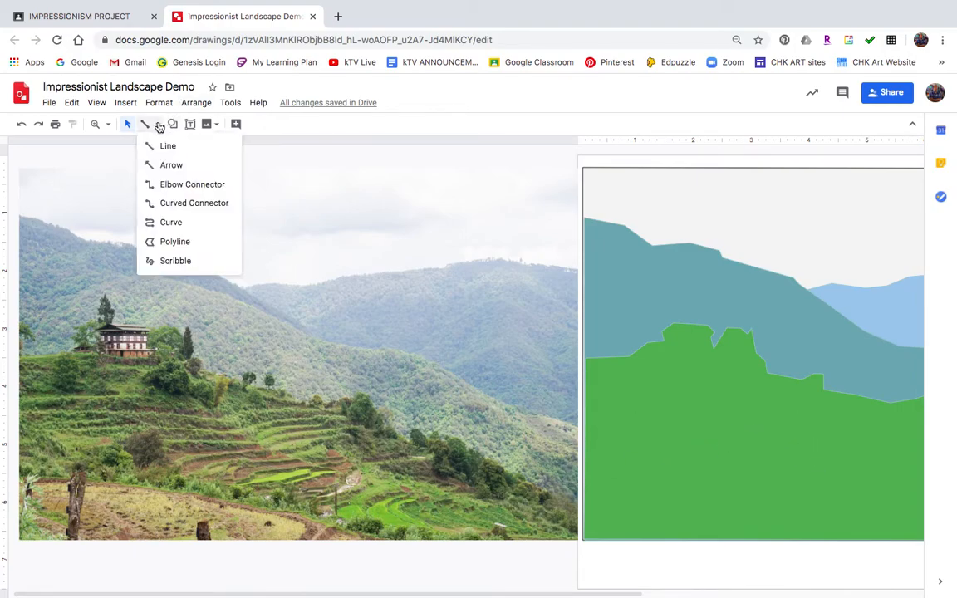
{"action": "left_click", "coordinate": [170, 243]}
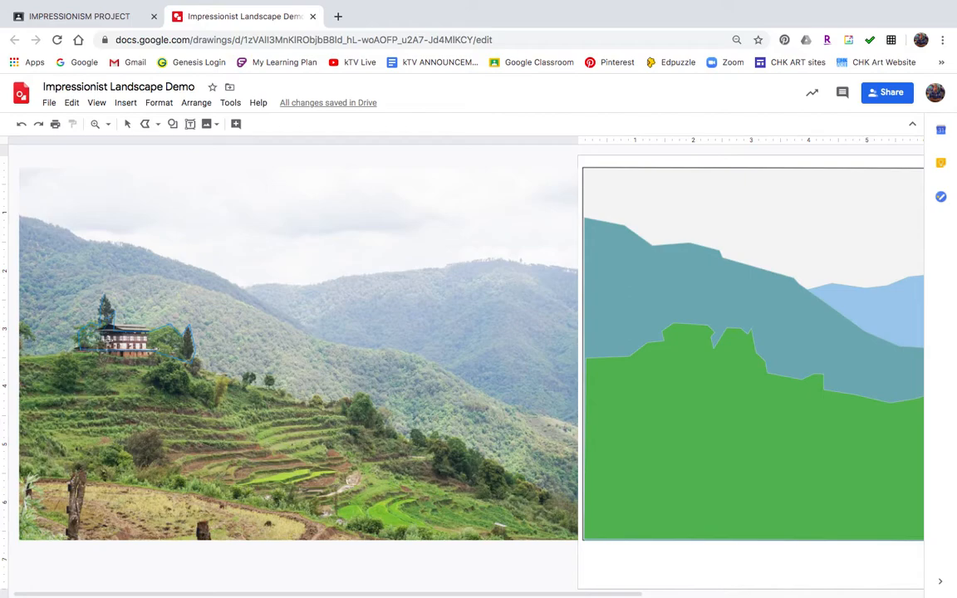
{"action": "left_click", "coordinate": [108, 295]}
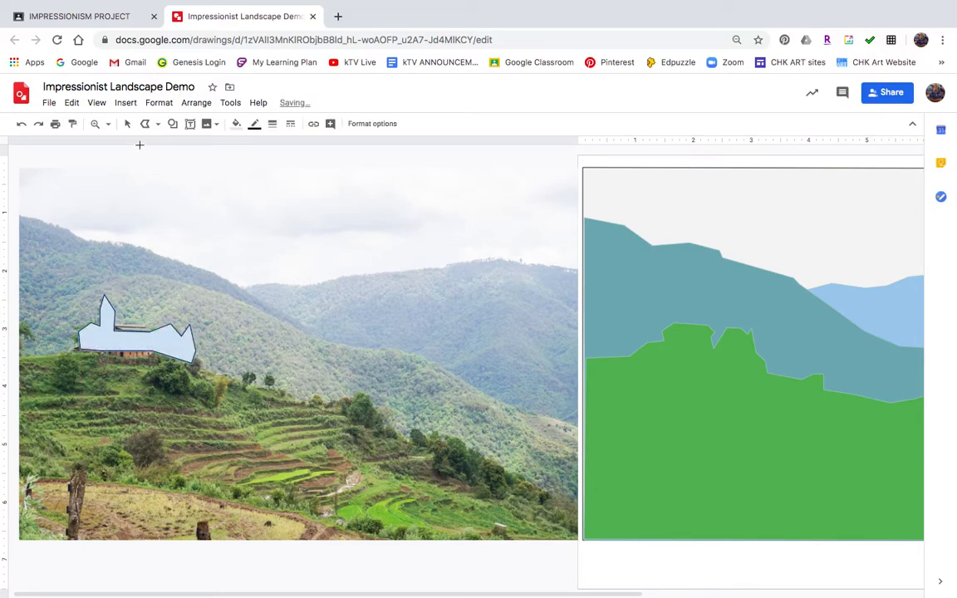
{"action": "left_click", "coordinate": [127, 123]}
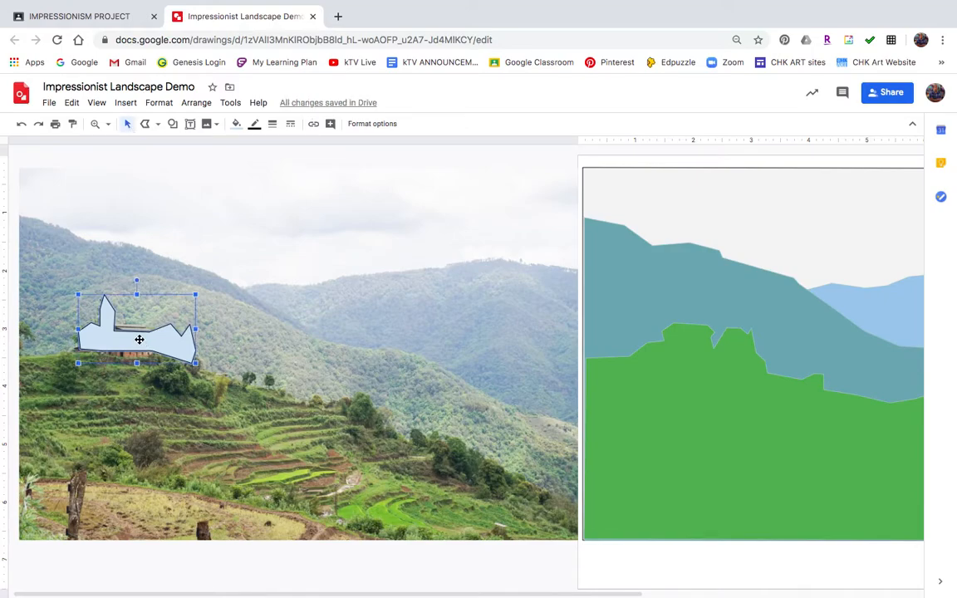
Move the traced shape onto the landscape's green hill and fill it dark green
{"action": "left_click_drag", "start_coordinate": [140, 339], "coordinate": [702, 363]}
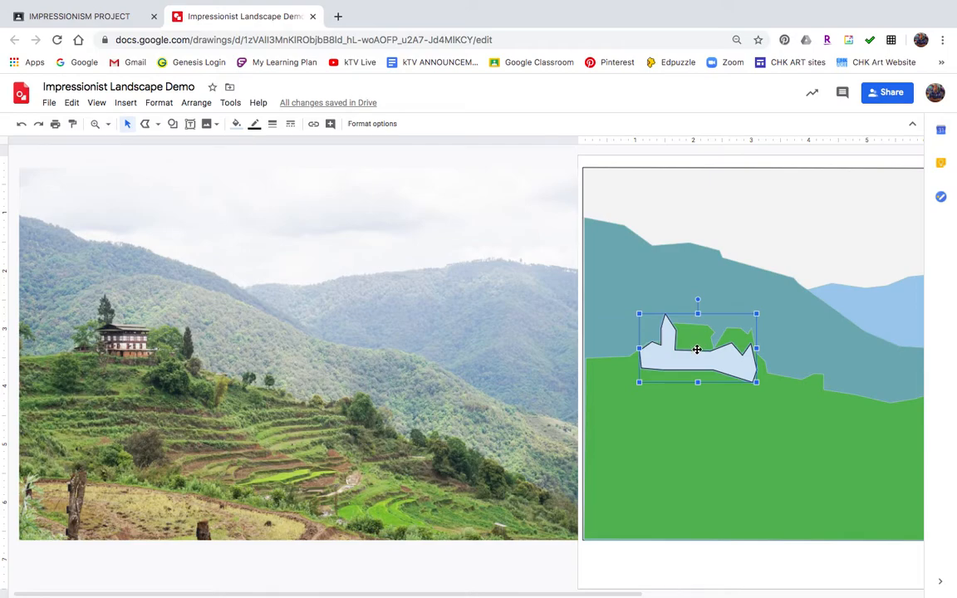
{"action": "mouse_move", "coordinate": [703, 363]}
{"action": "left_mouse_down"}
{"action": "mouse_move", "coordinate": [719, 356]}
{"action": "mouse_move", "coordinate": [706, 364]}
{"action": "left_mouse_up"}
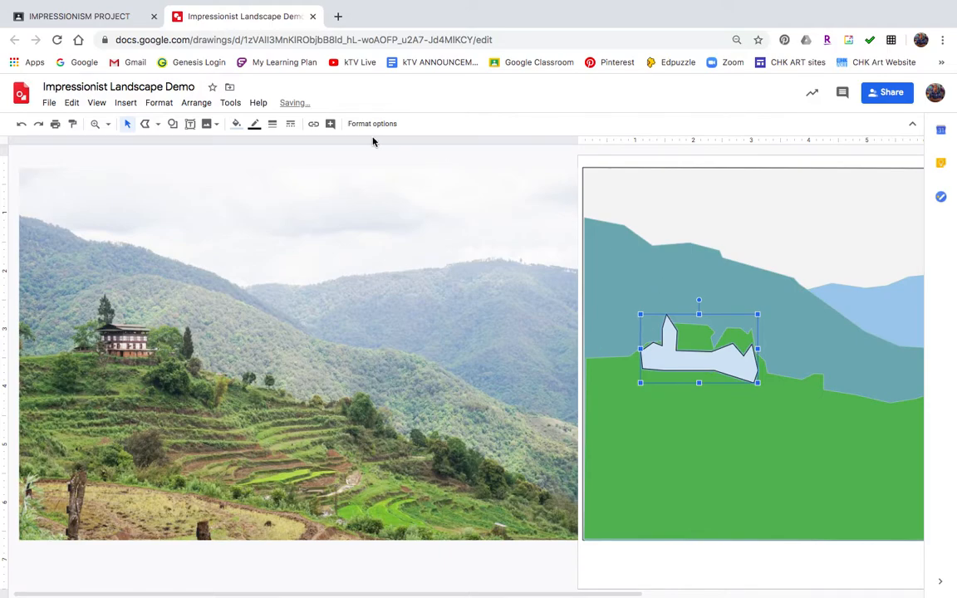
{"action": "left_click", "coordinate": [237, 125]}
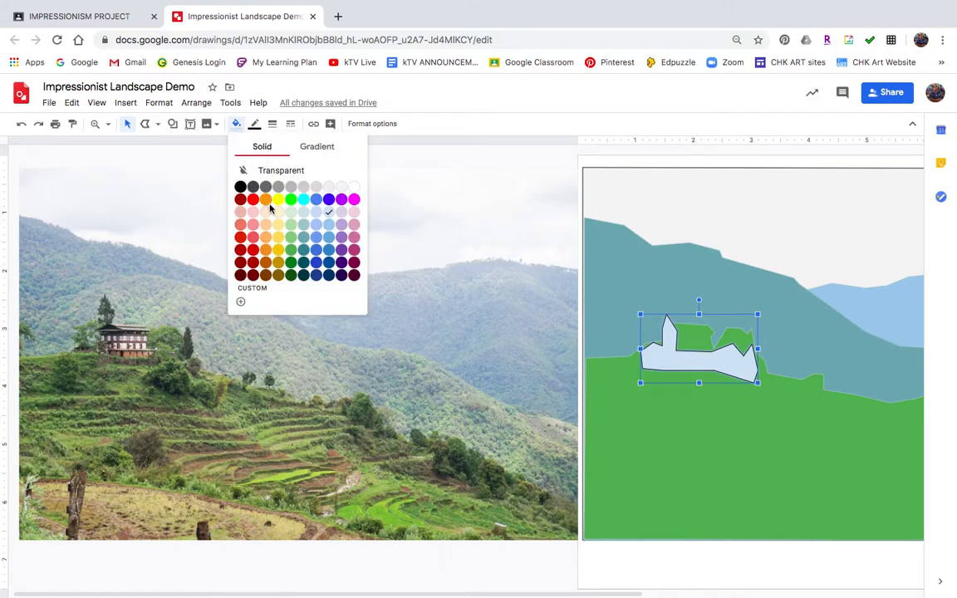
{"action": "left_click", "coordinate": [292, 263]}
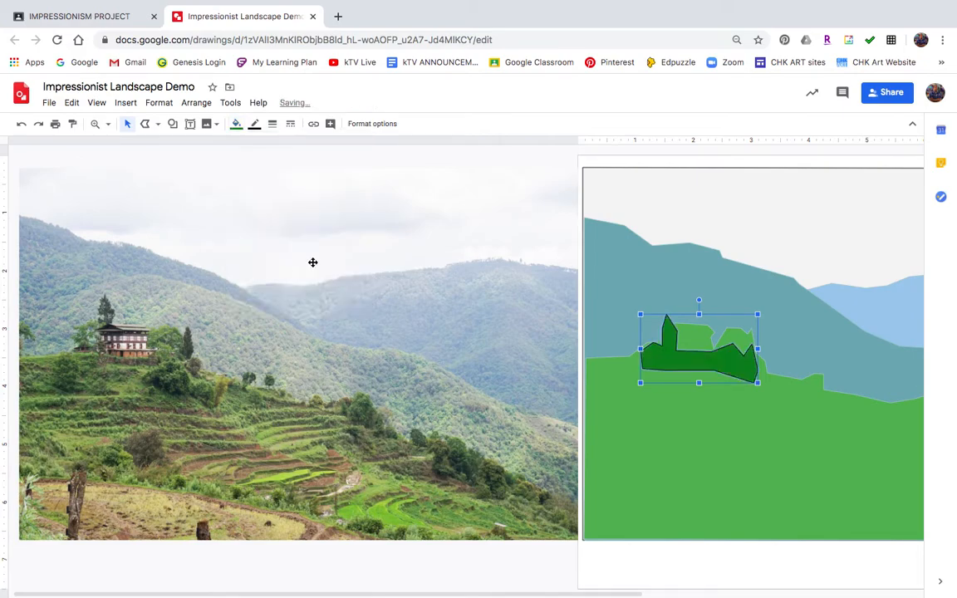
{"action": "left_click", "coordinate": [758, 396]}
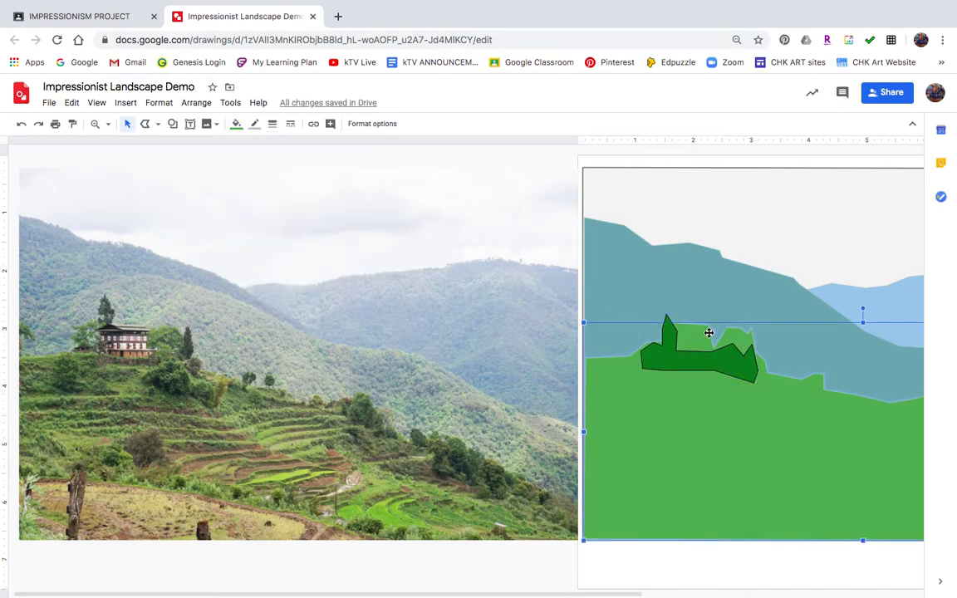
Trace a closed polyline outline of the house on the photo
{"action": "left_click", "coordinate": [144, 124]}
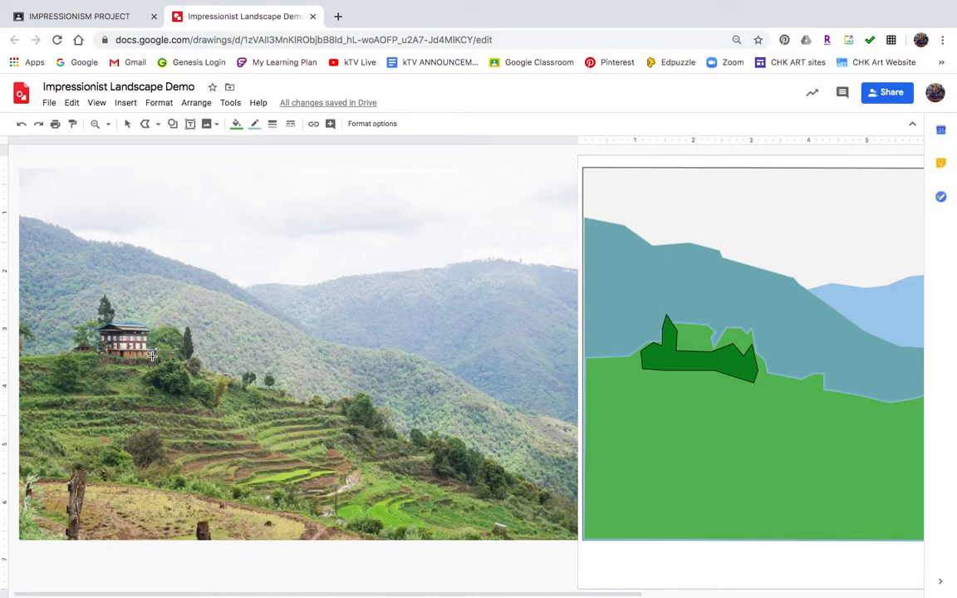
{"action": "left_click", "coordinate": [97, 352]}
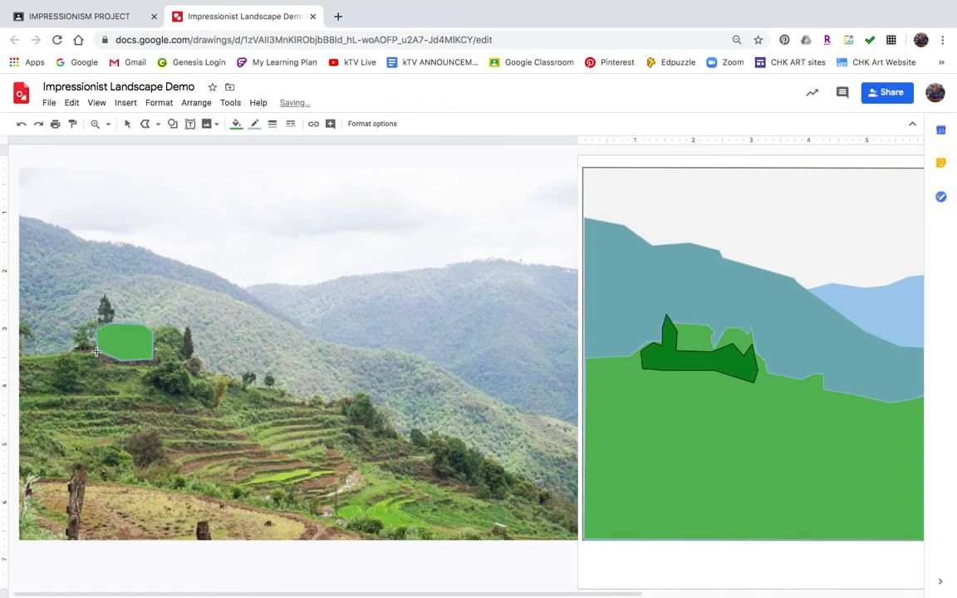
{"action": "left_click", "coordinate": [125, 126]}
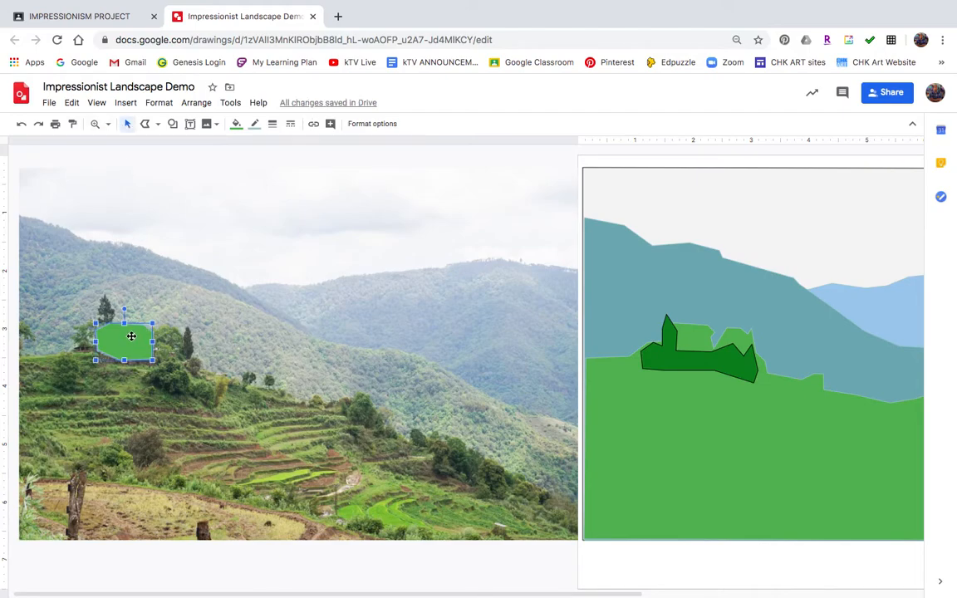
Move the house shape onto the dark green tree clump and fill it brown
{"action": "mouse_move", "coordinate": [309, 366]}
{"action": "left_mouse_down"}
{"action": "mouse_move", "coordinate": [726, 442]}
{"action": "mouse_move", "coordinate": [700, 341]}
{"action": "left_mouse_up"}
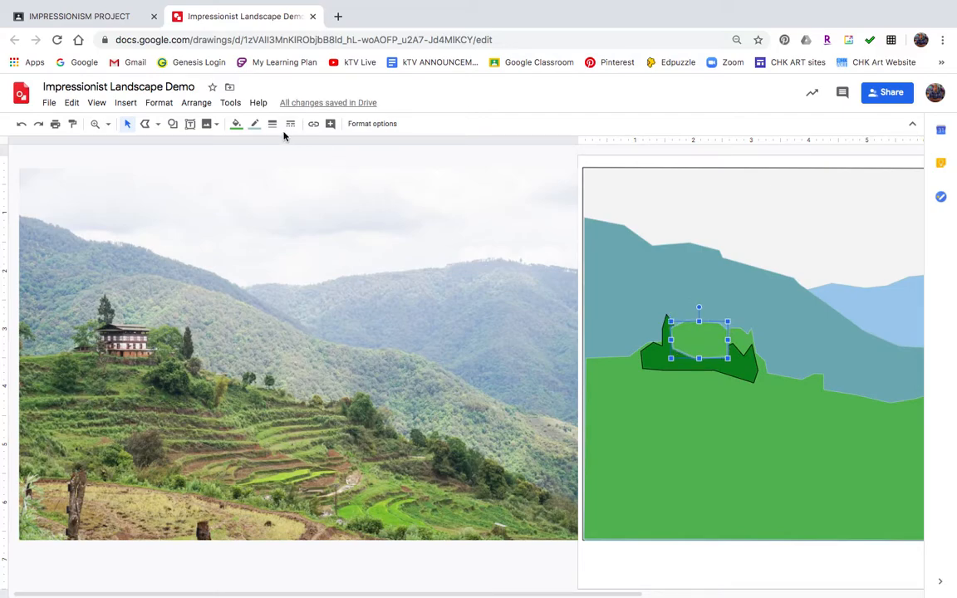
{"action": "left_click", "coordinate": [237, 124]}
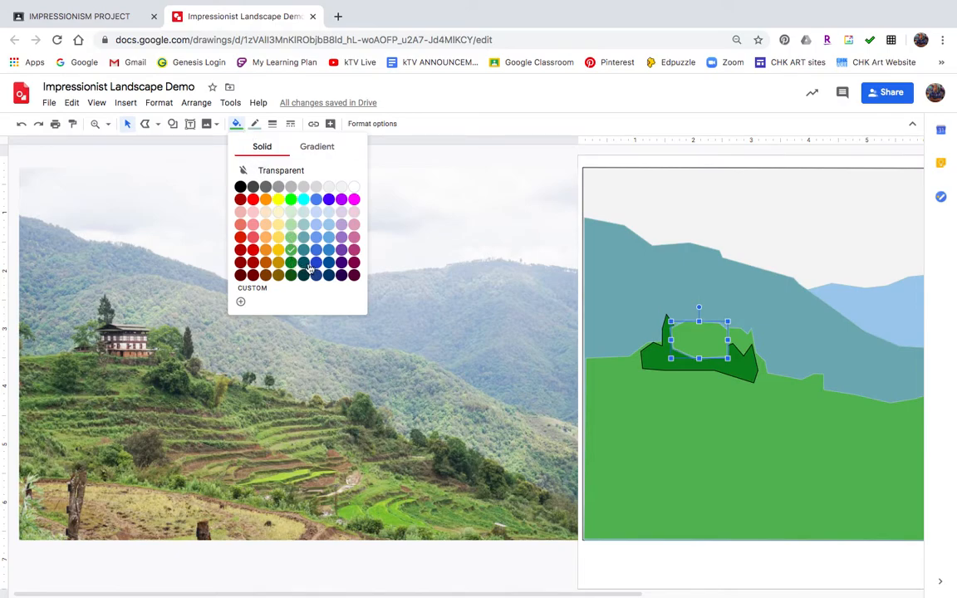
{"action": "left_click", "coordinate": [265, 275]}
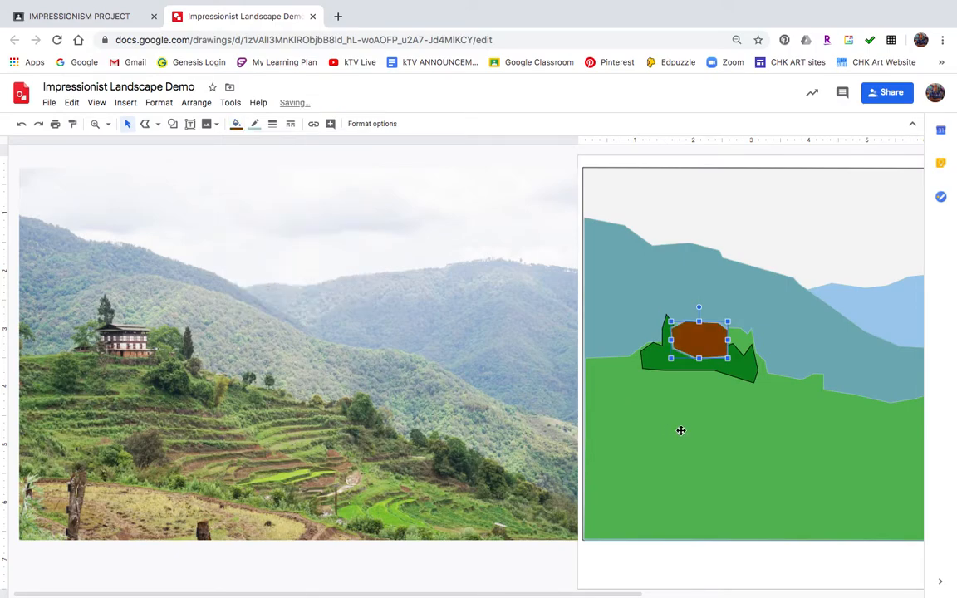
{"action": "left_click", "coordinate": [713, 416]}
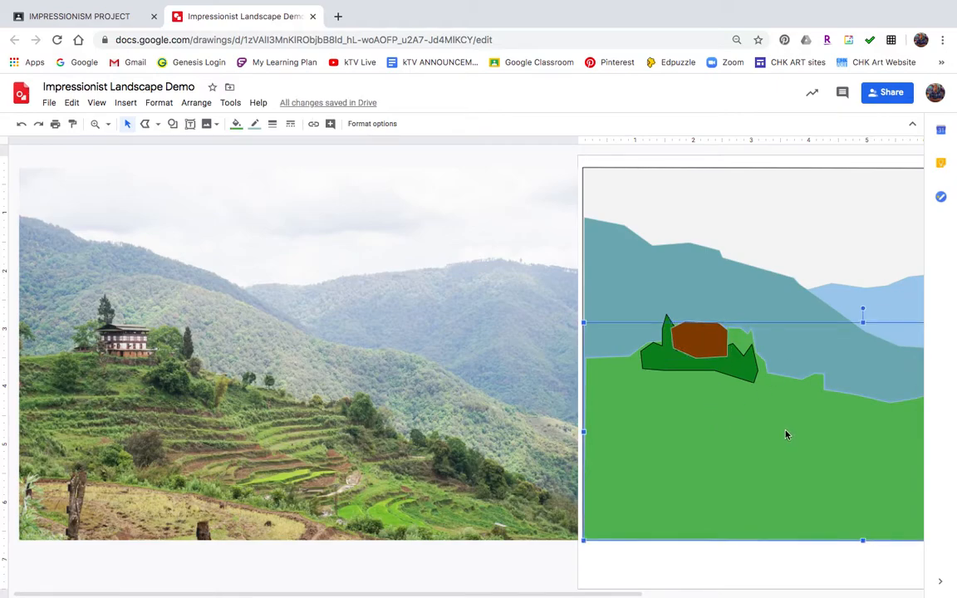
Bring the photo back into view and start a polyline for the foreground field
{"action": "scroll", "coordinate": [783, 433], "scroll_direction": "right", "scroll_amount": 8}
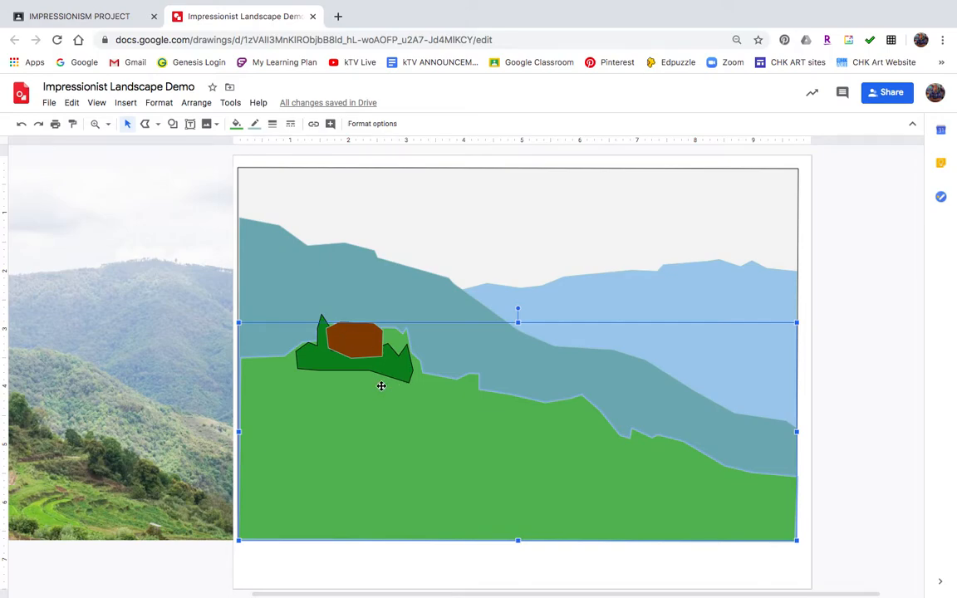
{"action": "scroll", "coordinate": [335, 398], "scroll_direction": "left", "scroll_amount": 10}
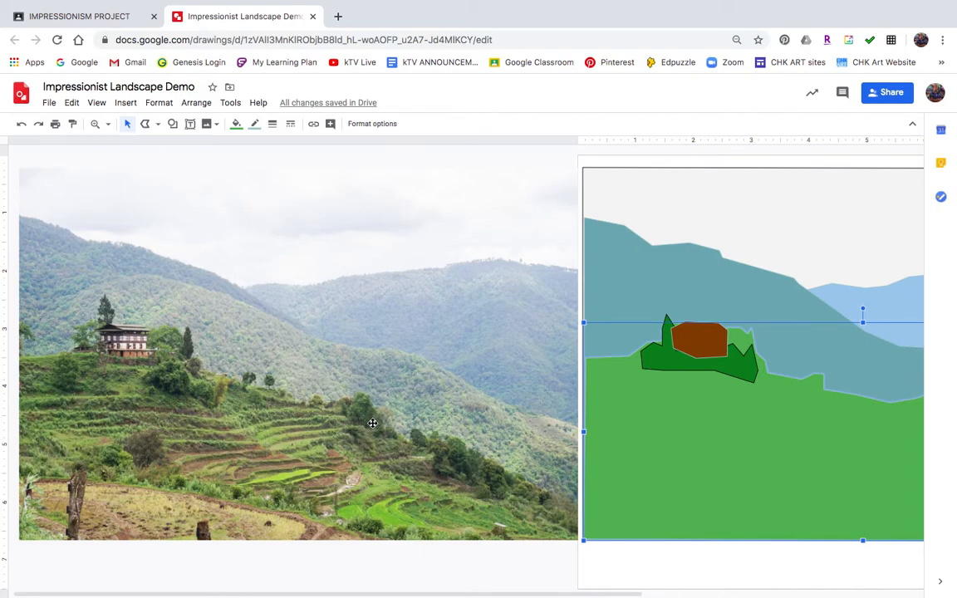
{"action": "left_click", "coordinate": [145, 122]}
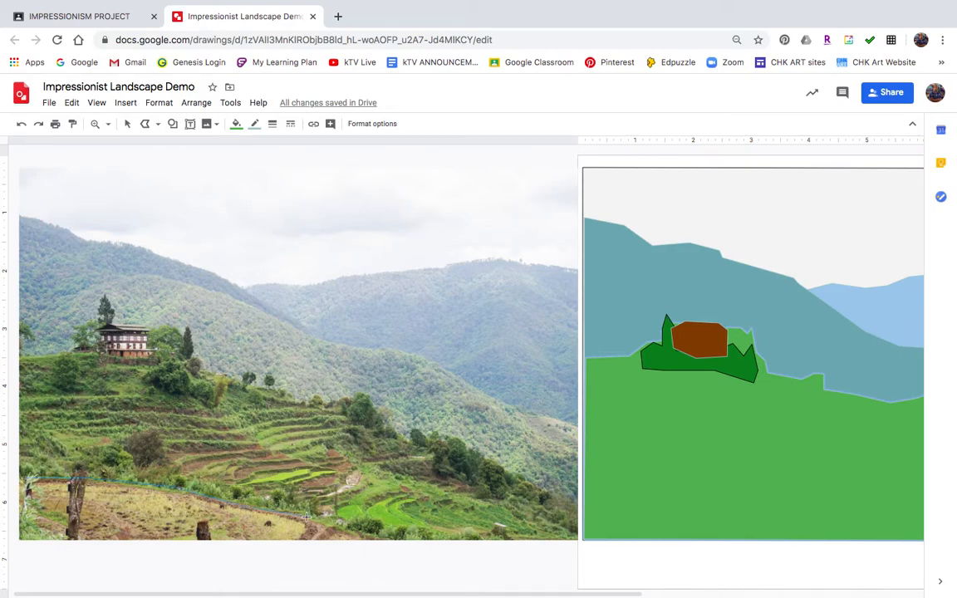
Finish and close the foreground field outline on the photo
{"action": "left_click", "coordinate": [358, 541]}
{"action": "left_click", "coordinate": [21, 478]}
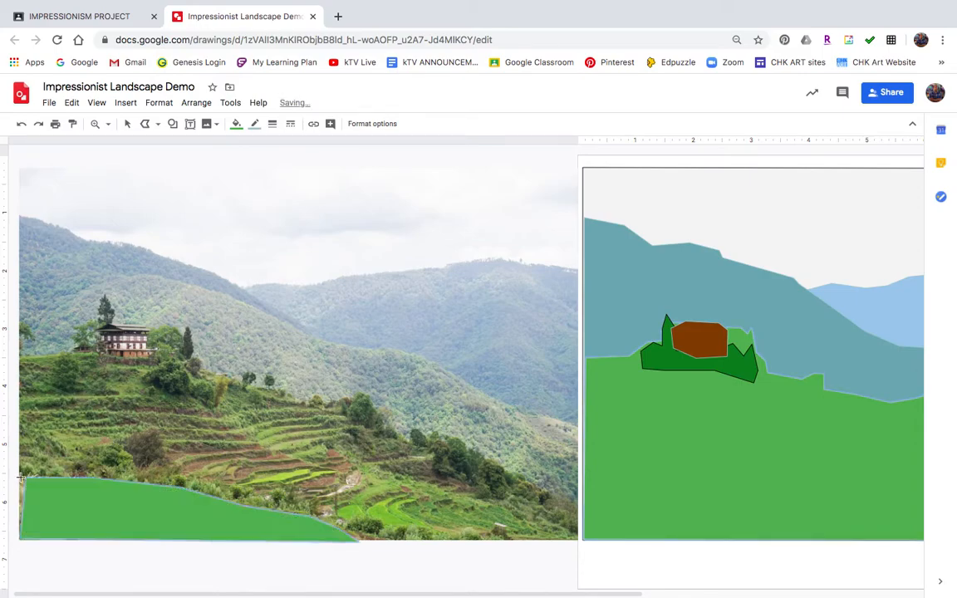
{"action": "left_click", "coordinate": [128, 124]}
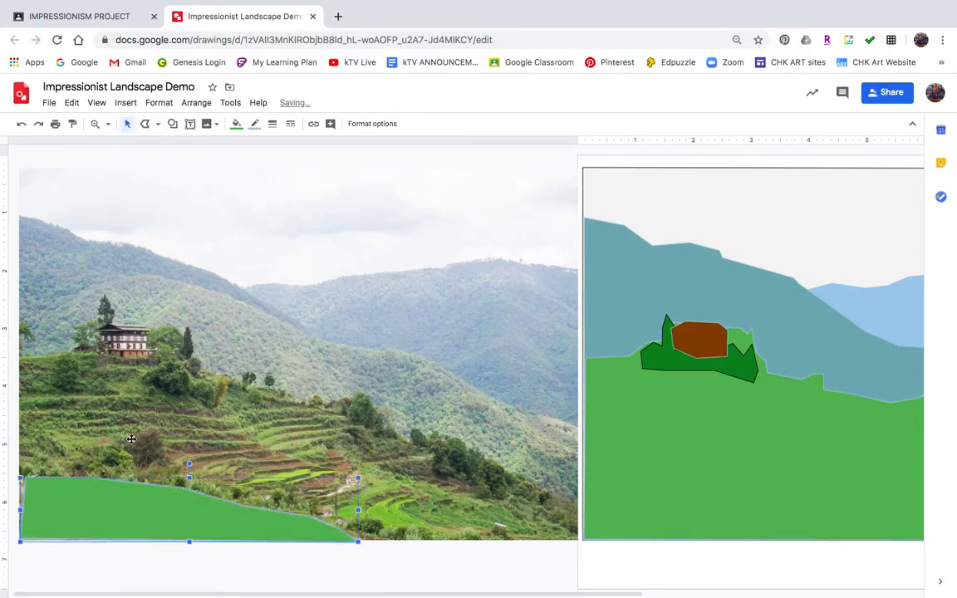
Move the field shape to the drawing's lower left and fill it dark brown
{"action": "mouse_move", "coordinate": [129, 520]}
{"action": "left_mouse_down"}
{"action": "mouse_move", "coordinate": [186, 454]}
{"action": "mouse_move", "coordinate": [393, 430]}
{"action": "mouse_move", "coordinate": [640, 470]}
{"action": "mouse_move", "coordinate": [691, 523]}
{"action": "left_mouse_up"}
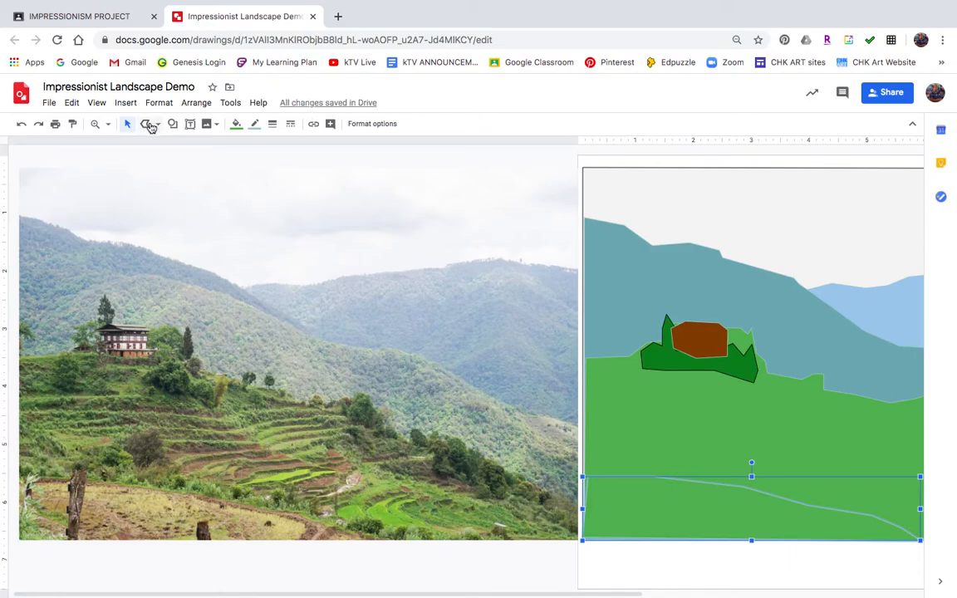
{"action": "left_click", "coordinate": [237, 125]}
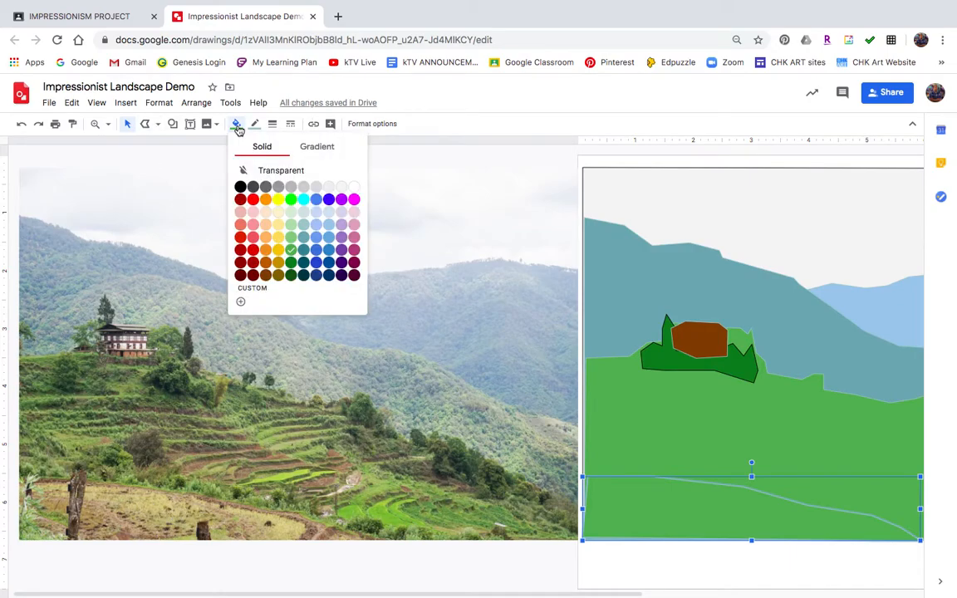
{"action": "left_click", "coordinate": [278, 275]}
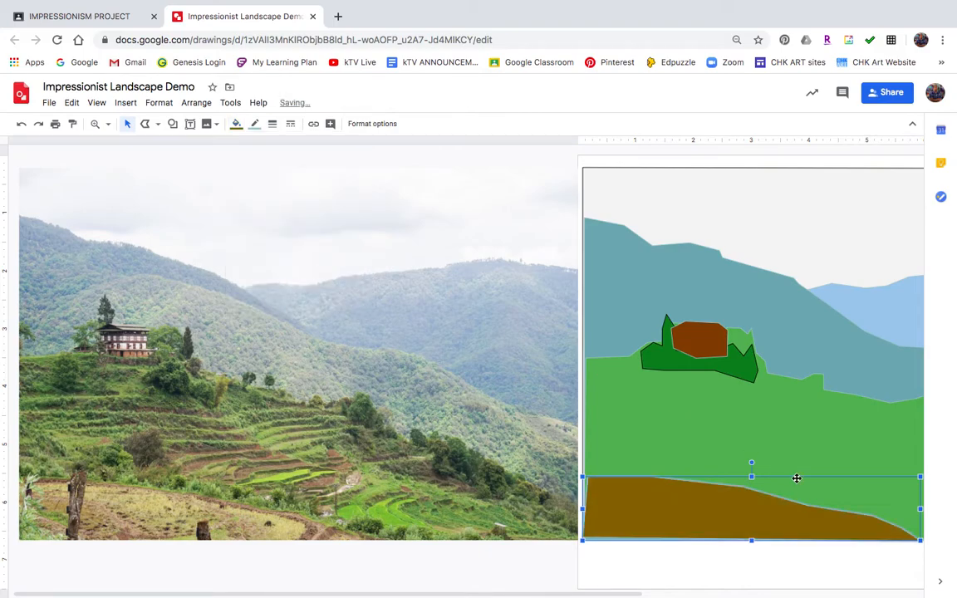
{"action": "left_click", "coordinate": [773, 456]}
{"action": "scroll", "coordinate": [694, 453], "scroll_direction": "right", "scroll_amount": 4}
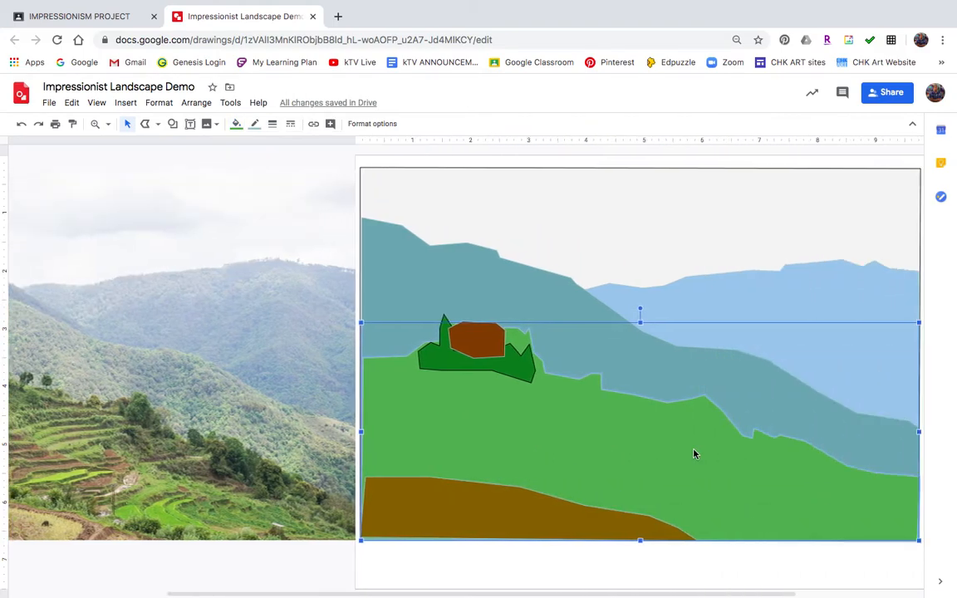
{"action": "scroll", "coordinate": [694, 453], "scroll_direction": "right", "scroll_amount": 2}
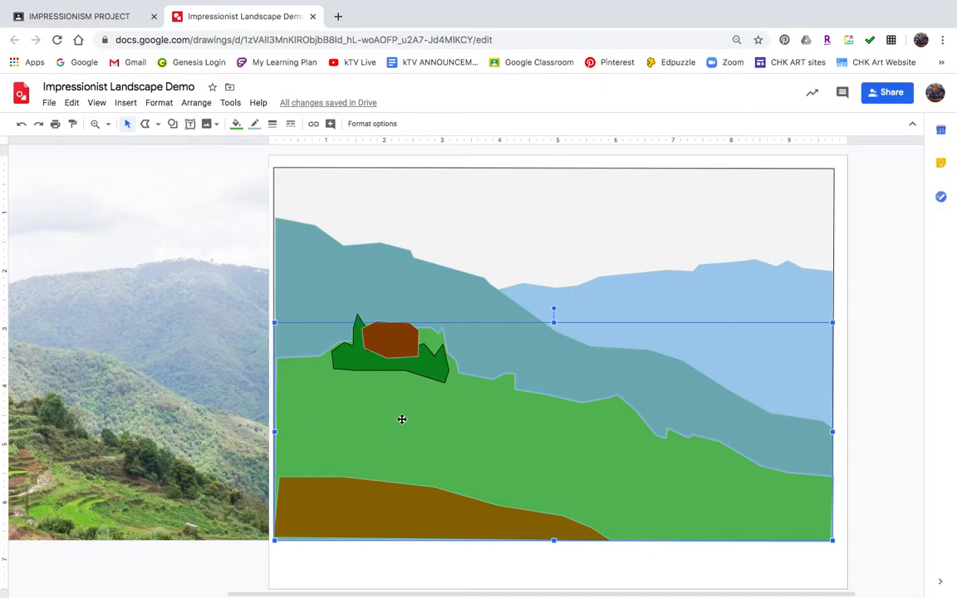
{"action": "left_click", "coordinate": [383, 516]}
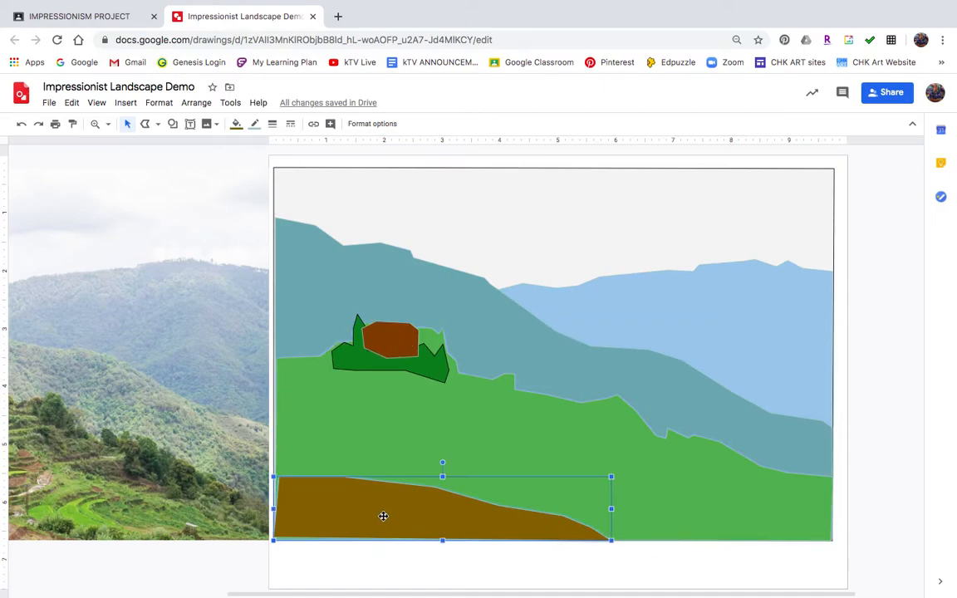
Recolour the foreground field with a custom golden ochre fill, #c1913d
{"action": "left_click", "coordinate": [236, 124]}
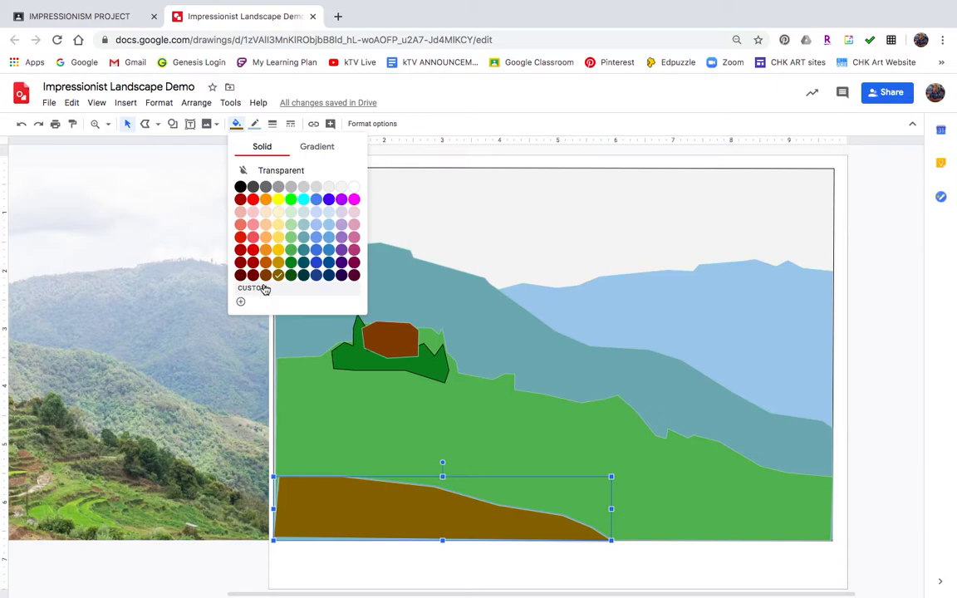
{"action": "left_click", "coordinate": [264, 288]}
{"action": "left_click_drag", "start_coordinate": [537, 309], "coordinate": [521, 299]}
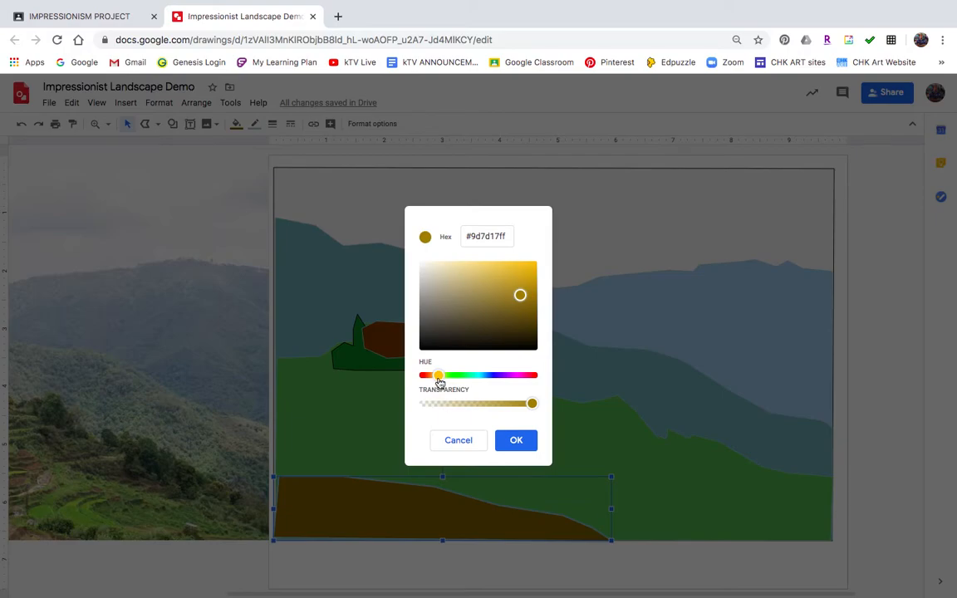
{"action": "left_click_drag", "start_coordinate": [439, 382], "coordinate": [437, 383]}
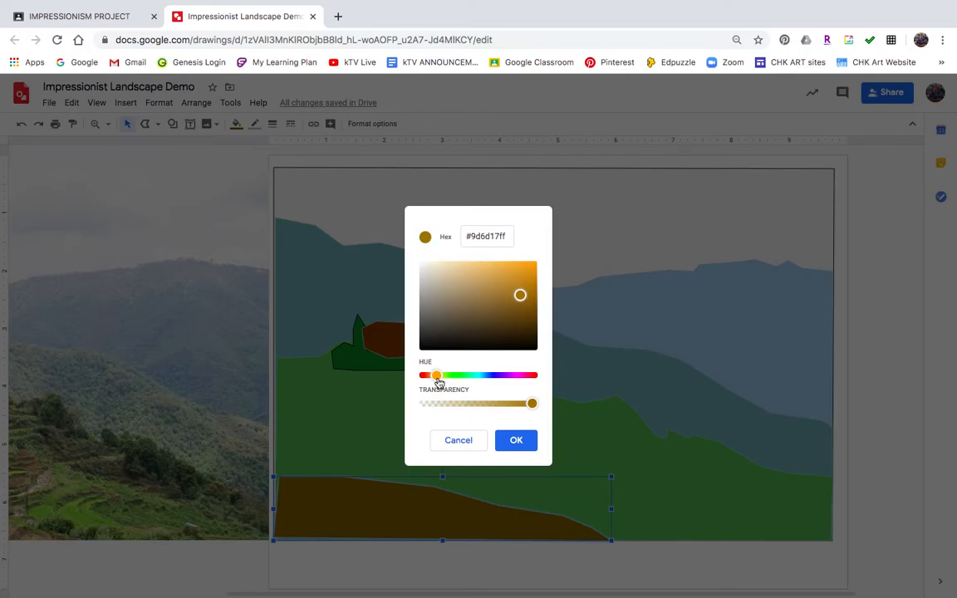
{"action": "left_click_drag", "start_coordinate": [520, 295], "coordinate": [502, 287]}
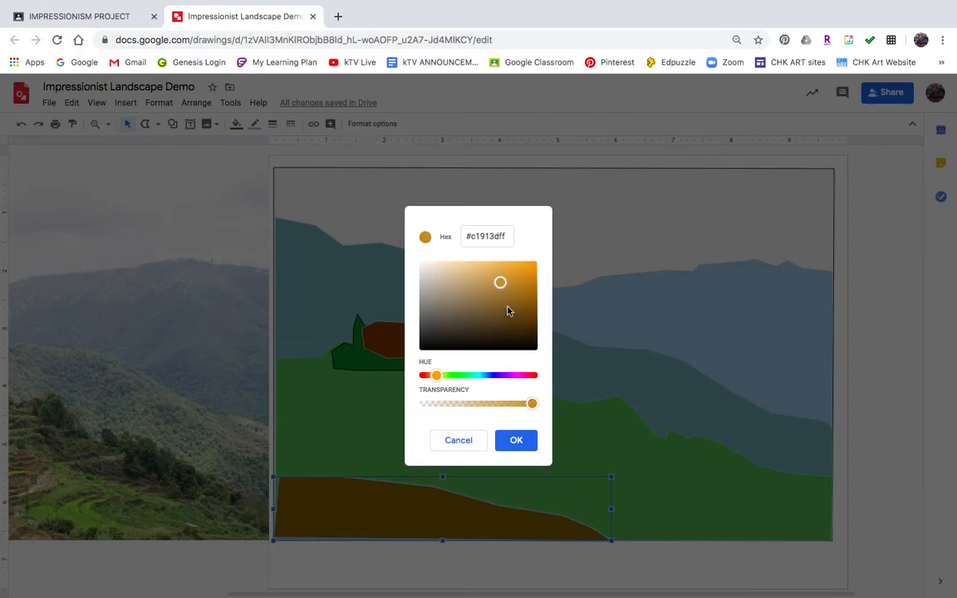
{"action": "left_click", "coordinate": [520, 441]}
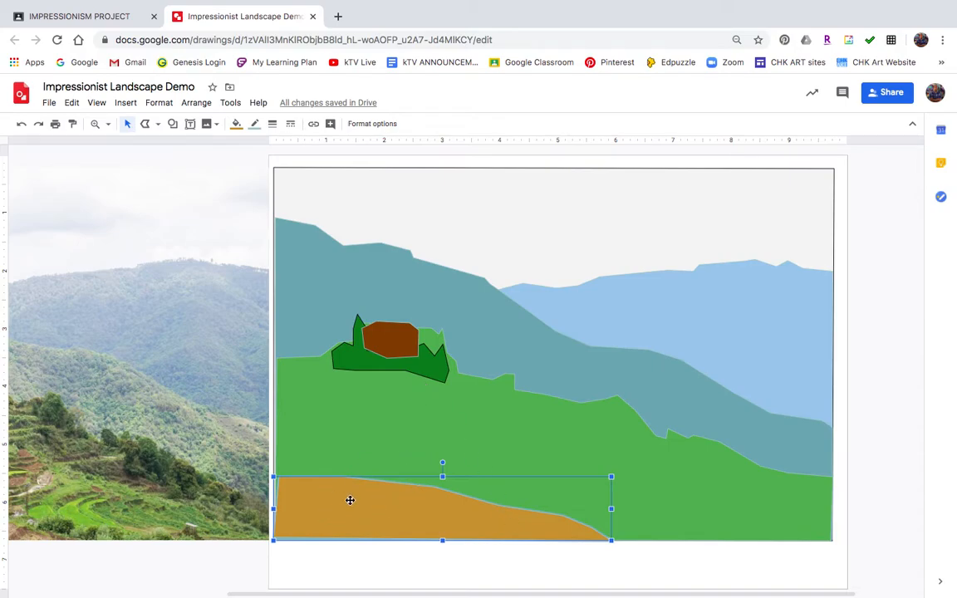
{"action": "left_click", "coordinate": [435, 410]}
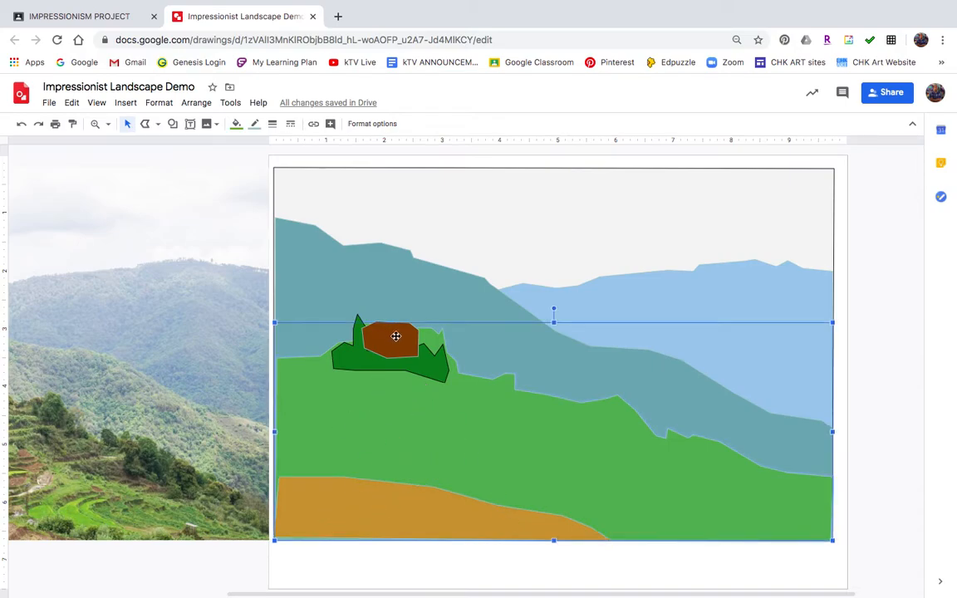
{"action": "left_click", "coordinate": [384, 206]}
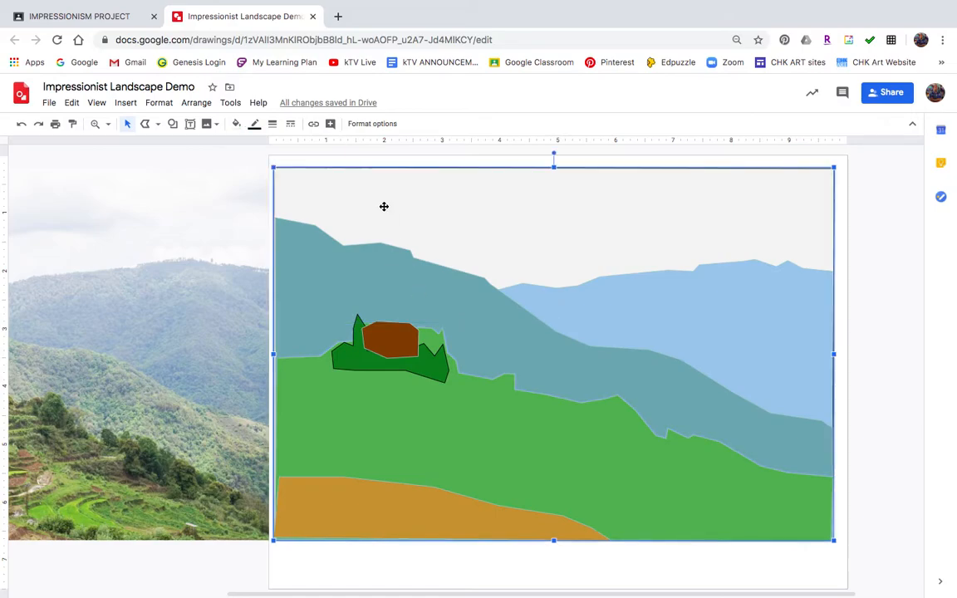
{"action": "scroll", "coordinate": [153, 380], "scroll_direction": "left", "scroll_amount": 5}
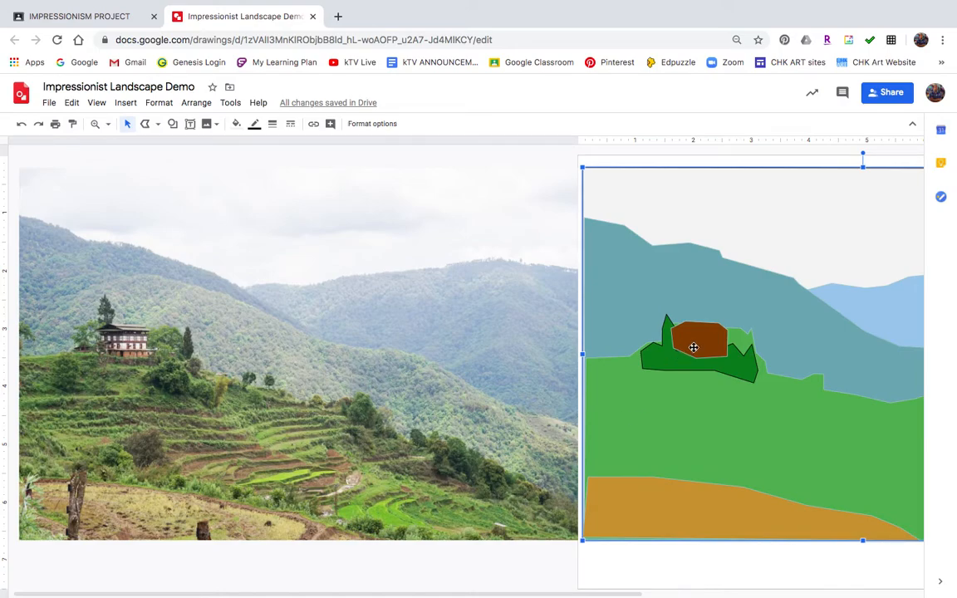
{"action": "scroll", "coordinate": [862, 379], "scroll_direction": "right", "scroll_amount": 4}
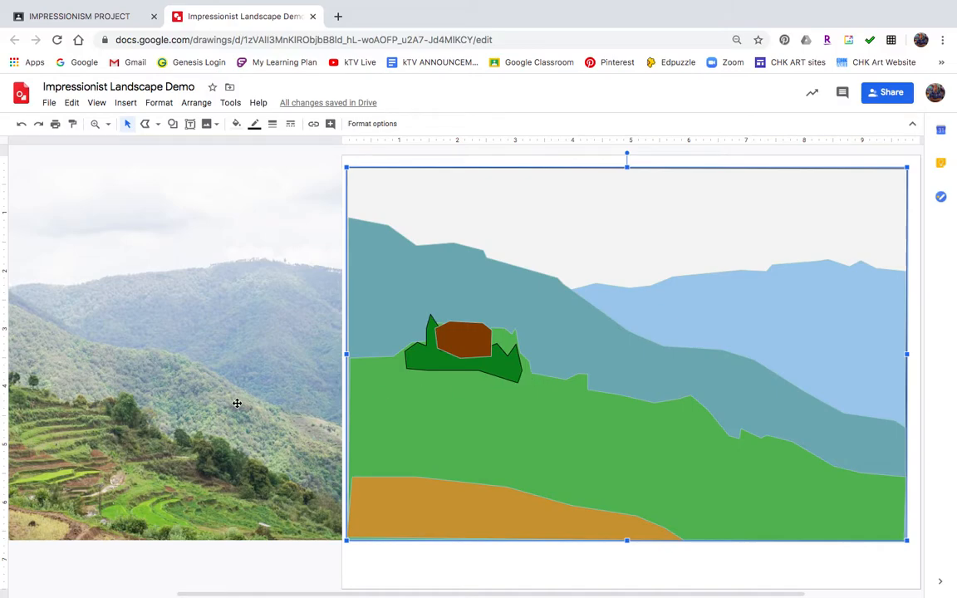
{"action": "scroll", "coordinate": [214, 364], "scroll_direction": "left", "scroll_amount": 2}
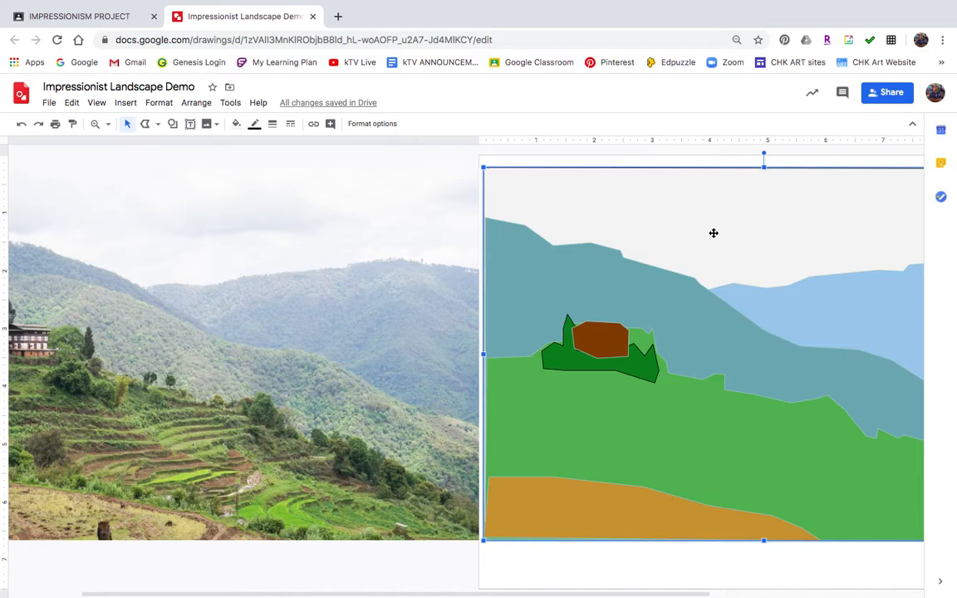
{"action": "scroll", "coordinate": [336, 405], "scroll_direction": "left", "scroll_amount": 3}
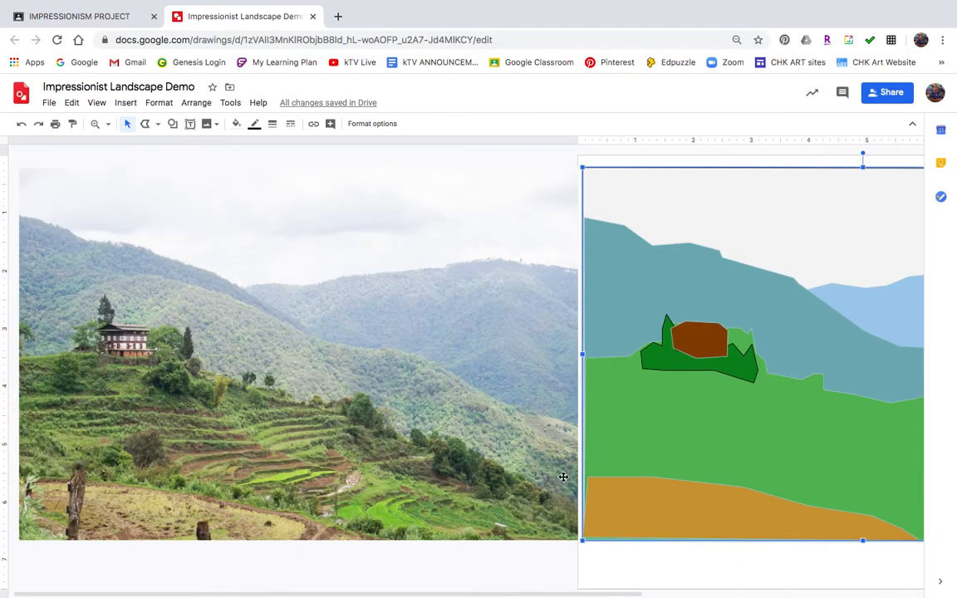
{"action": "scroll", "coordinate": [703, 420], "scroll_direction": "right", "scroll_amount": 8}
{"action": "scroll", "coordinate": [703, 421], "scroll_direction": "right", "scroll_amount": 2}
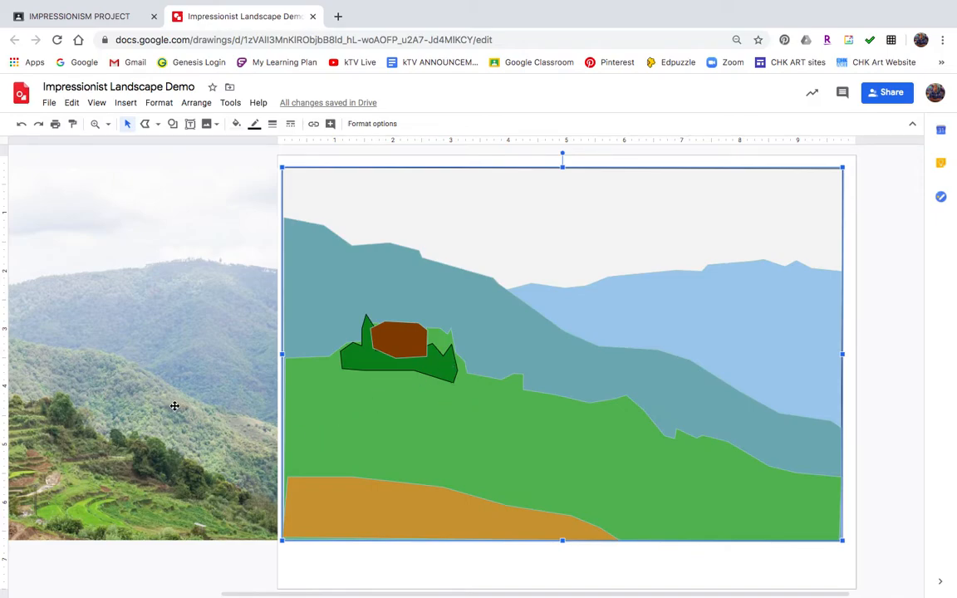
{"action": "scroll", "coordinate": [175, 405], "scroll_direction": "left", "scroll_amount": 5}
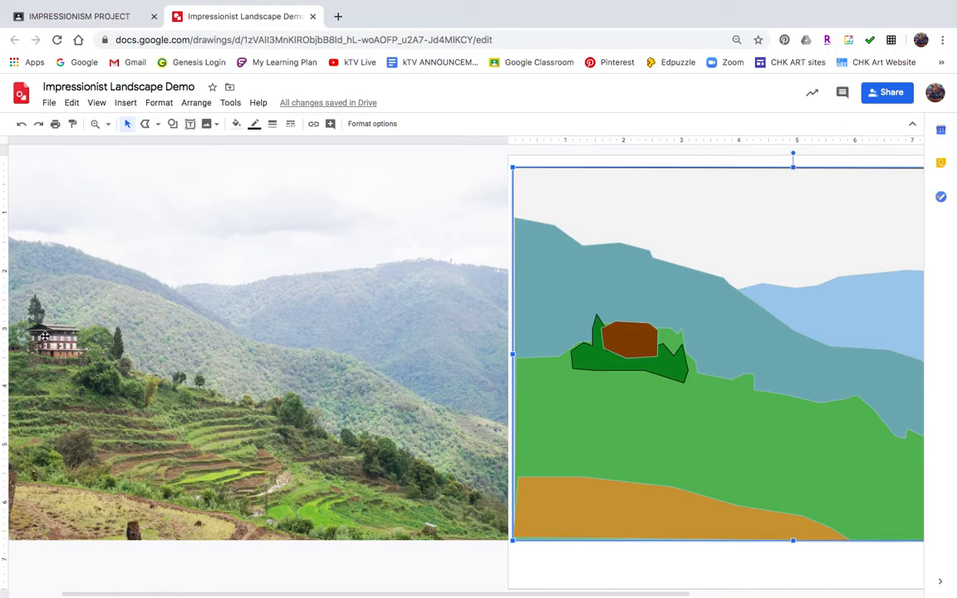
{"action": "scroll", "coordinate": [45, 336], "scroll_direction": "left", "scroll_amount": 2}
{"action": "left_click", "coordinate": [146, 125]}
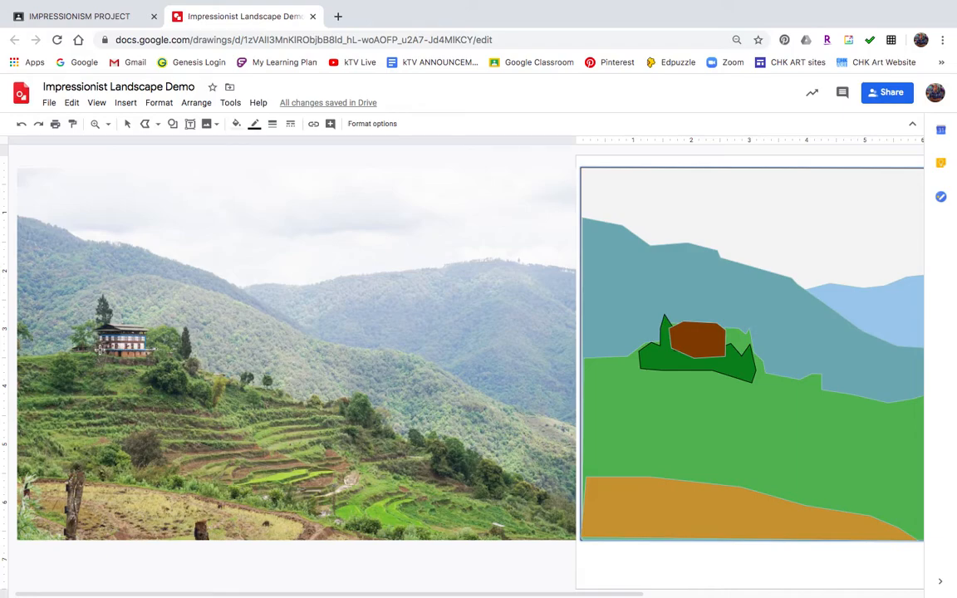
Draw a white rectangle over the house on the photo
{"action": "left_click_drag", "start_coordinate": [98, 337], "coordinate": [148, 352]}
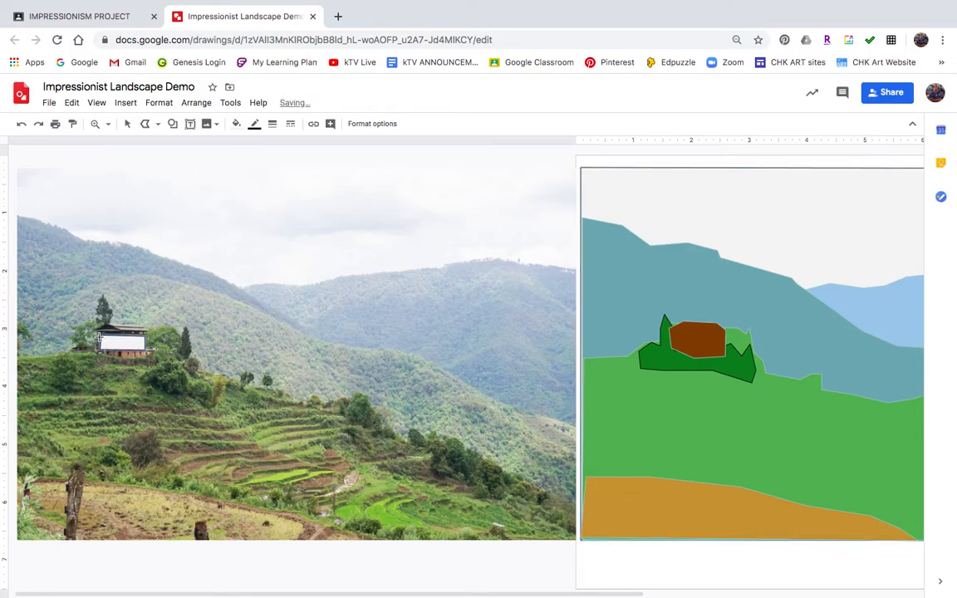
{"action": "left_click", "coordinate": [127, 124]}
{"action": "left_click", "coordinate": [123, 339]}
Move the rectangle onto the drawn house and stretch it across the house's width
{"action": "mouse_move", "coordinate": [164, 342]}
{"action": "left_mouse_down"}
{"action": "mouse_move", "coordinate": [716, 357]}
{"action": "mouse_move", "coordinate": [736, 341]}
{"action": "left_mouse_up"}
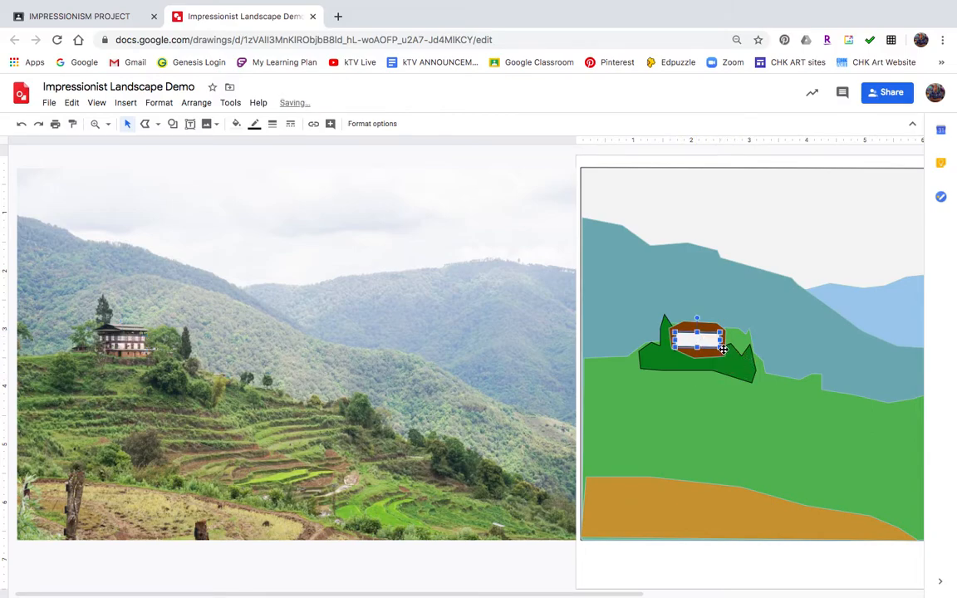
{"action": "left_click_drag", "start_coordinate": [721, 347], "coordinate": [726, 348]}
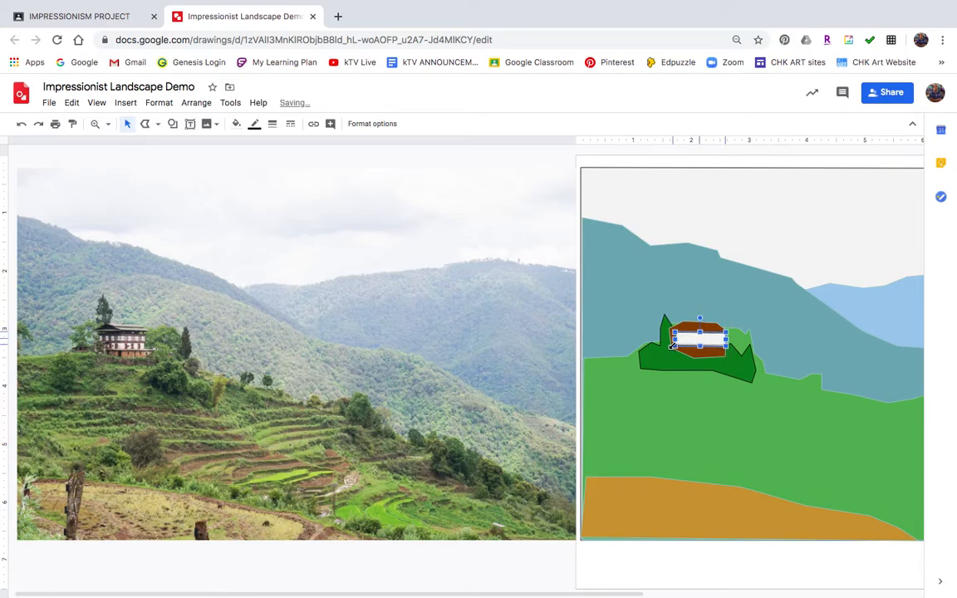
{"action": "left_click_drag", "start_coordinate": [669, 348], "coordinate": [670, 345]}
{"action": "left_click", "coordinate": [775, 436]}
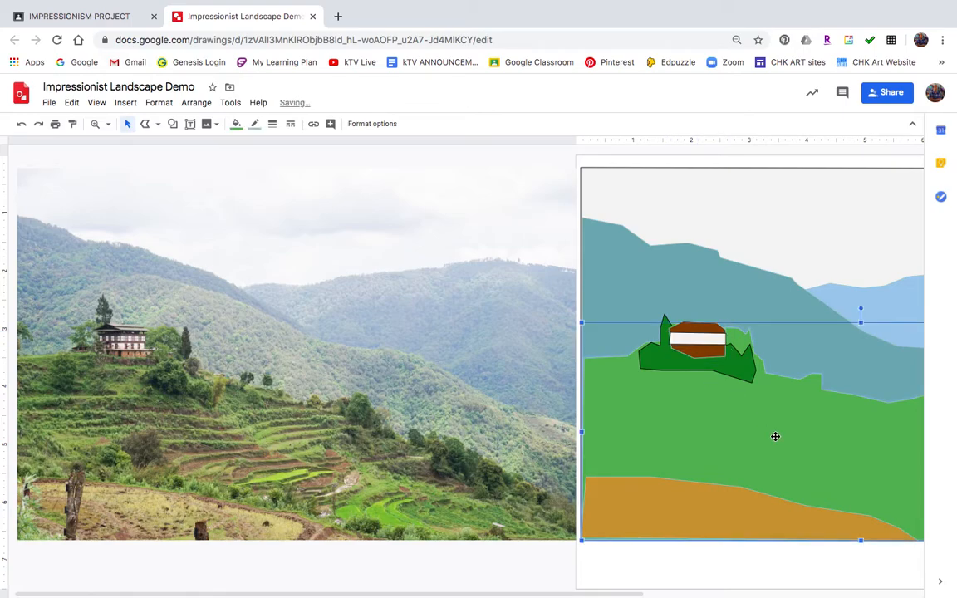
{"action": "left_click", "coordinate": [703, 339]}
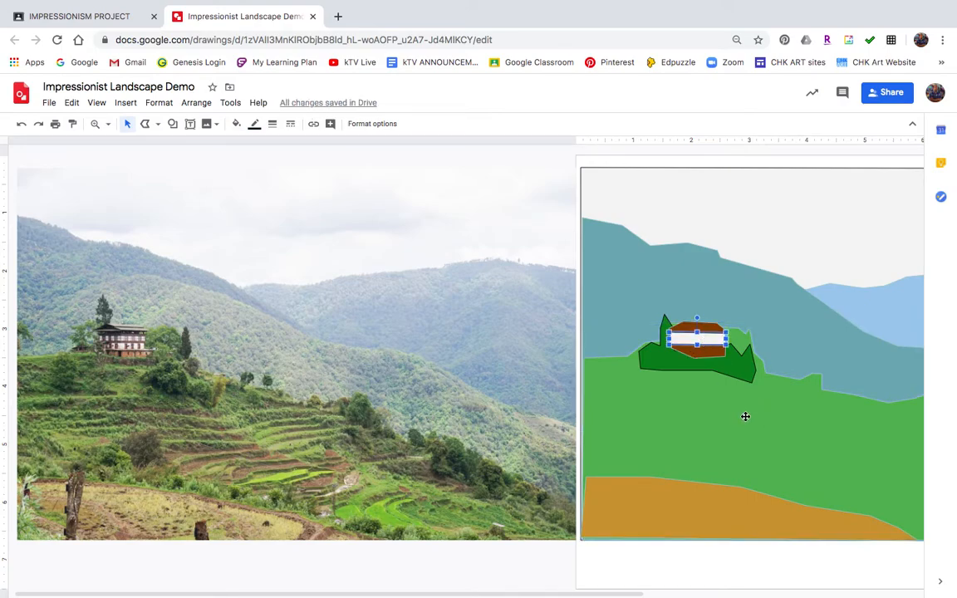
Change the band's fill from white to a light grey swatch
{"action": "left_click", "coordinate": [236, 124]}
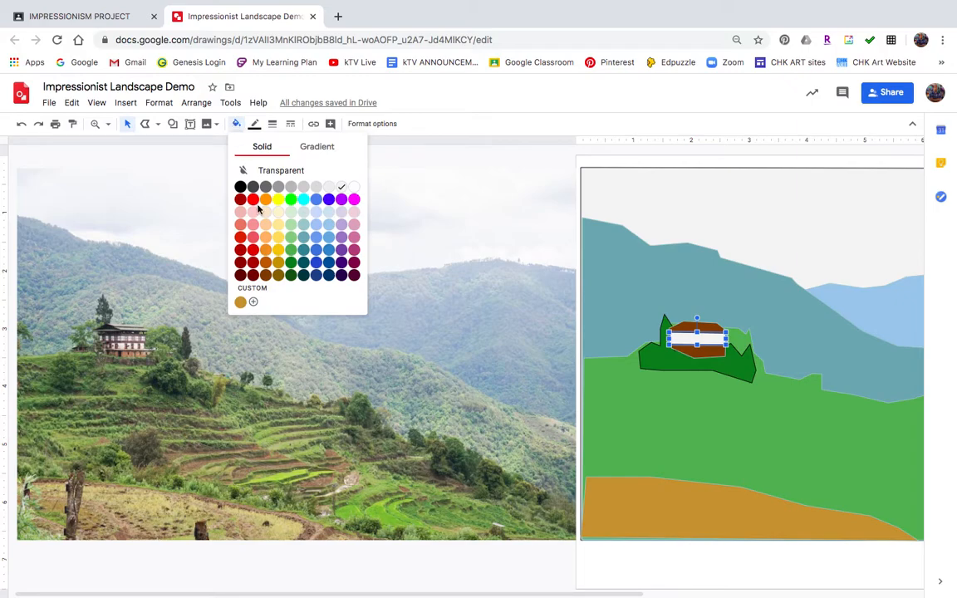
{"action": "left_click", "coordinate": [302, 188]}
{"action": "left_click", "coordinate": [238, 127]}
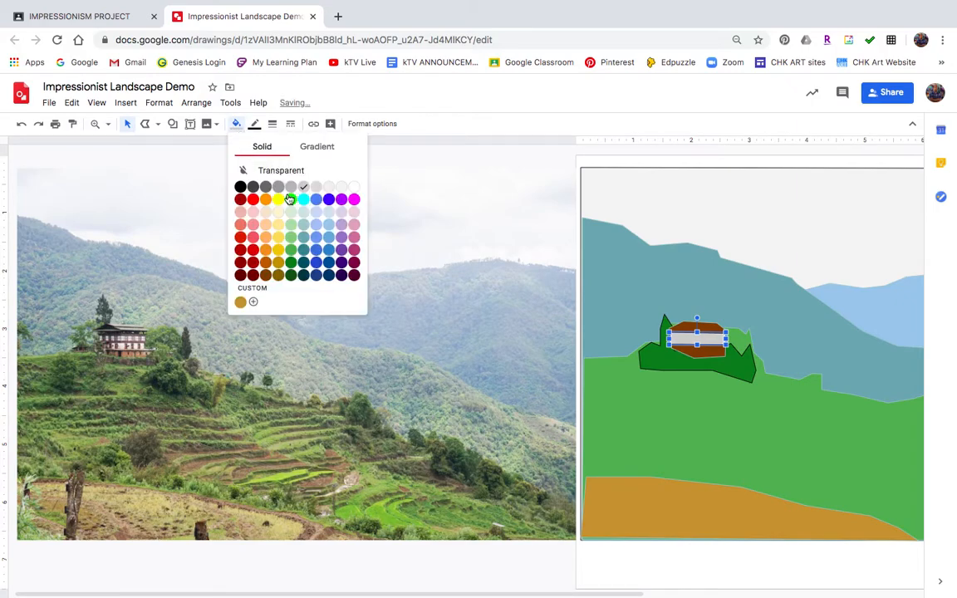
{"action": "left_click", "coordinate": [292, 188]}
{"action": "left_click", "coordinate": [763, 419]}
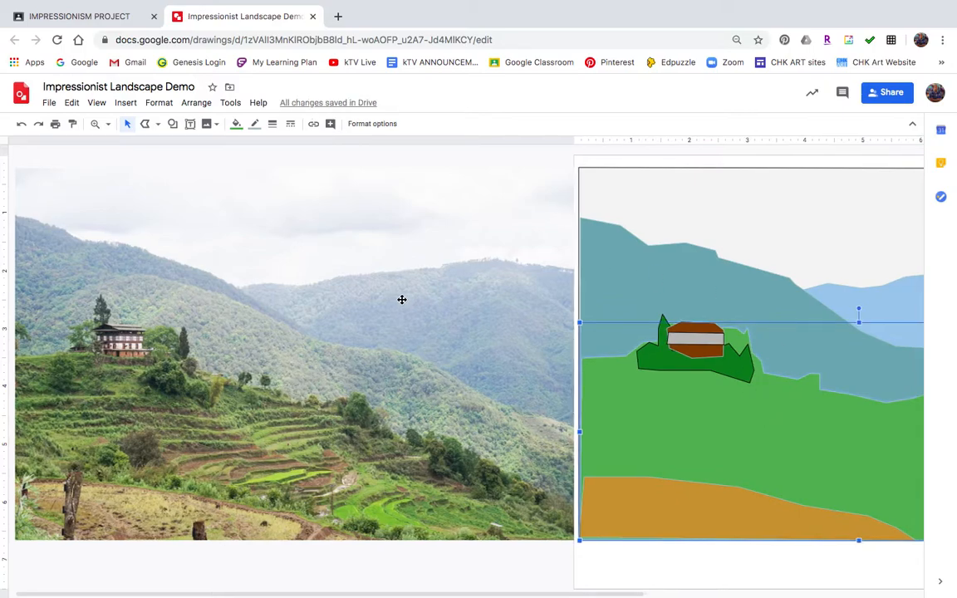
{"action": "scroll", "coordinate": [401, 299], "scroll_direction": "right", "scroll_amount": 5}
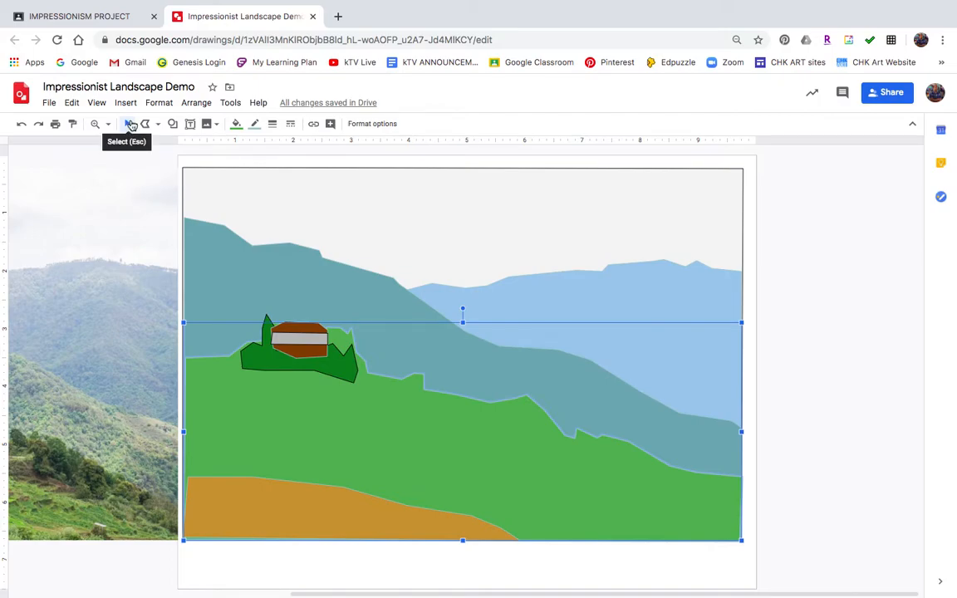
Select all landscape shapes and set their border colour to Transparent
{"action": "mouse_move", "coordinate": [165, 159]}
{"action": "left_mouse_down"}
{"action": "mouse_move", "coordinate": [324, 262]}
{"action": "mouse_move", "coordinate": [746, 476]}
{"action": "mouse_move", "coordinate": [819, 536]}
{"action": "mouse_move", "coordinate": [814, 558]}
{"action": "left_mouse_up"}
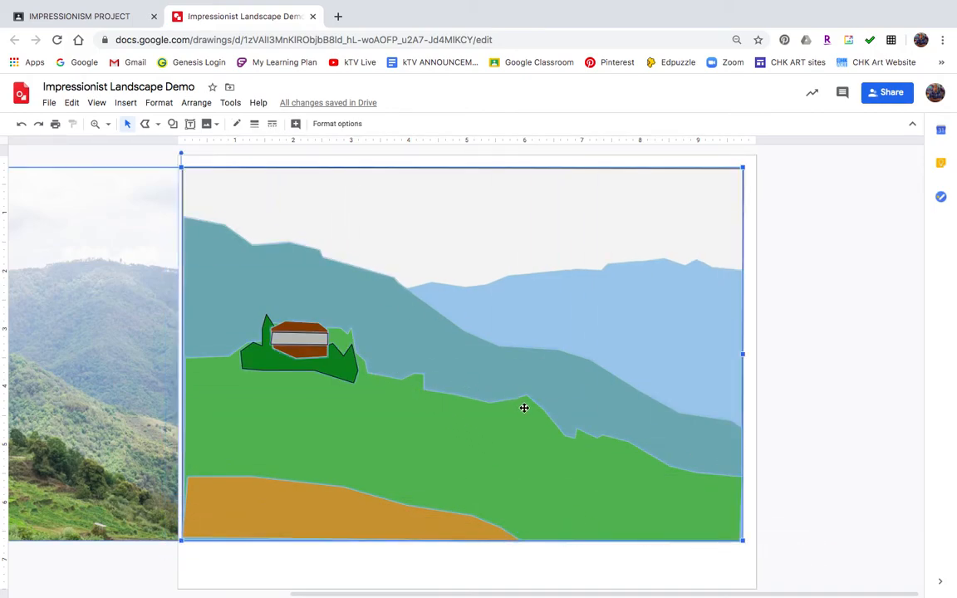
{"action": "left_click", "coordinate": [238, 125]}
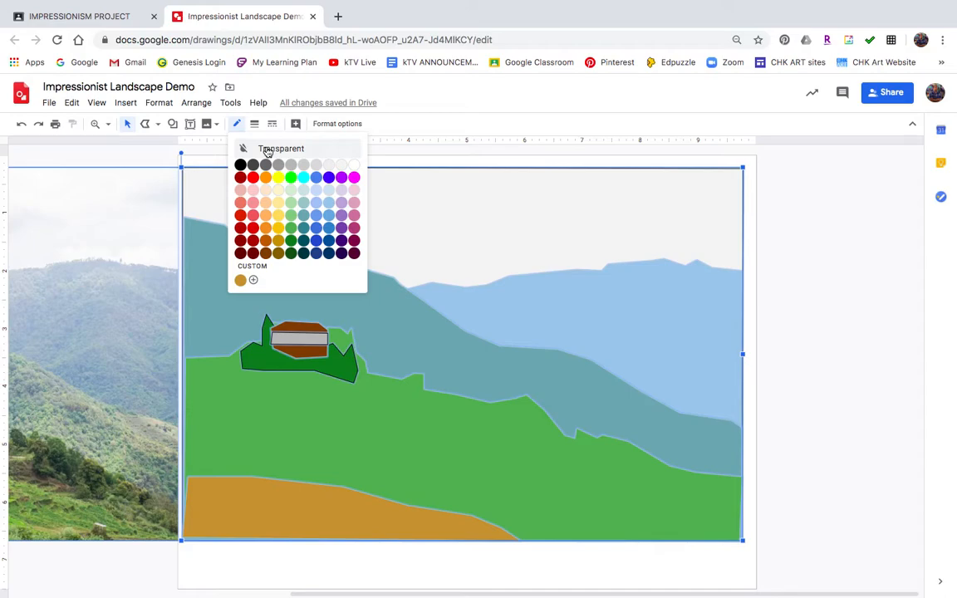
{"action": "left_click", "coordinate": [266, 150]}
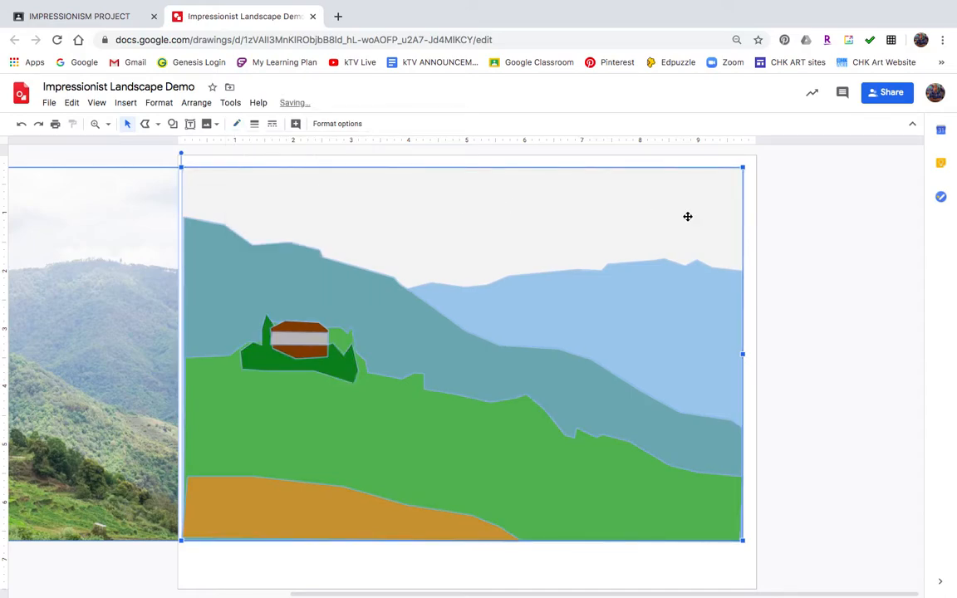
{"action": "left_click", "coordinate": [817, 250]}
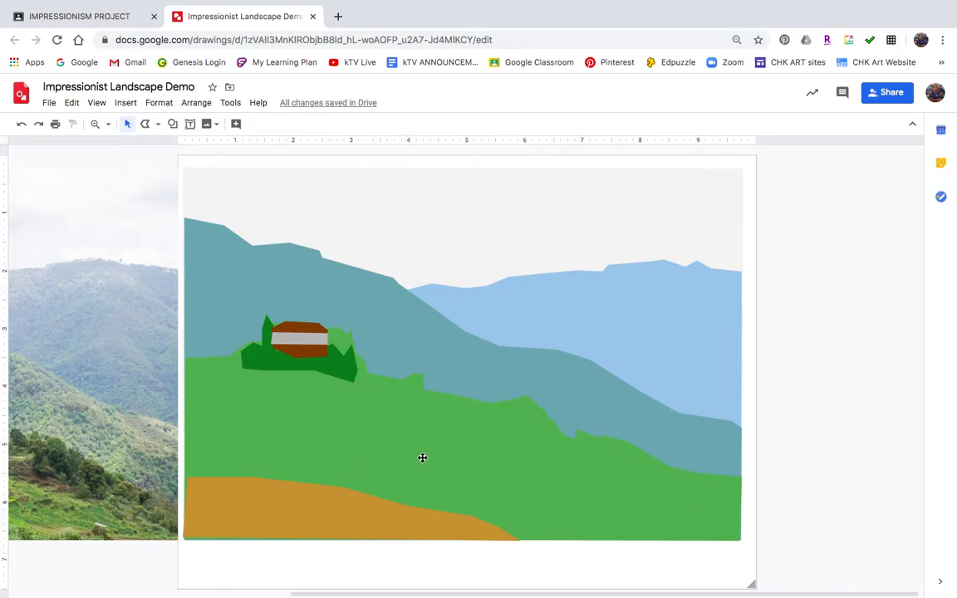
{"action": "scroll", "coordinate": [422, 458], "scroll_direction": "left", "scroll_amount": 10}
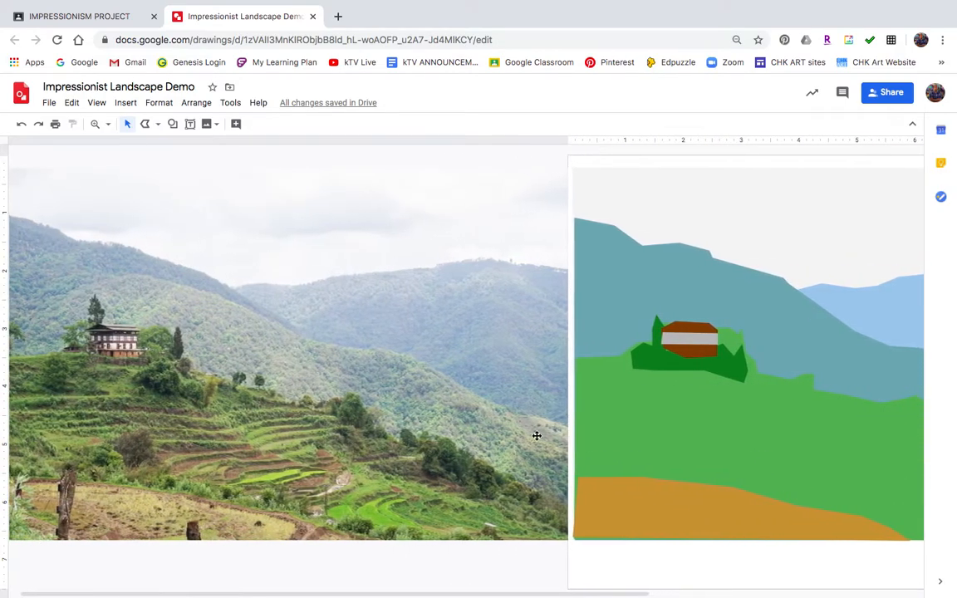
{"action": "scroll", "coordinate": [740, 416], "scroll_direction": "right", "scroll_amount": 3}
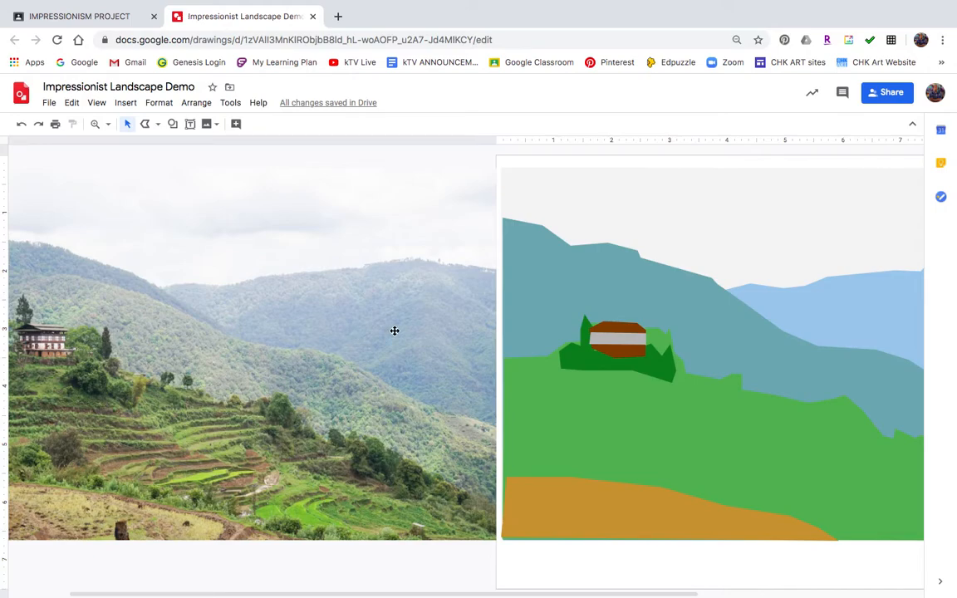
{"action": "scroll", "coordinate": [395, 331], "scroll_direction": "right", "scroll_amount": 5}
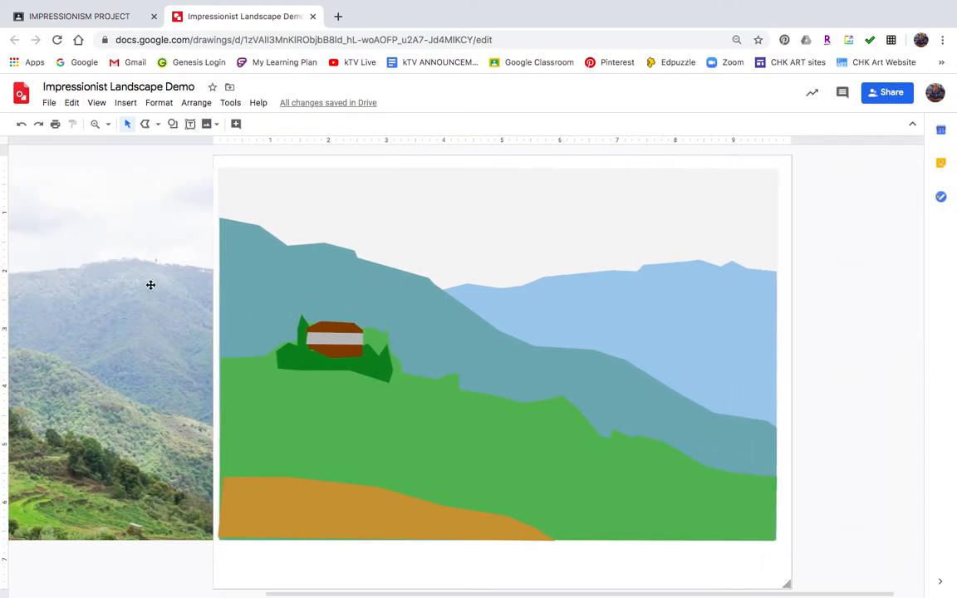
{"action": "scroll", "coordinate": [144, 282], "scroll_direction": "left", "scroll_amount": 4}
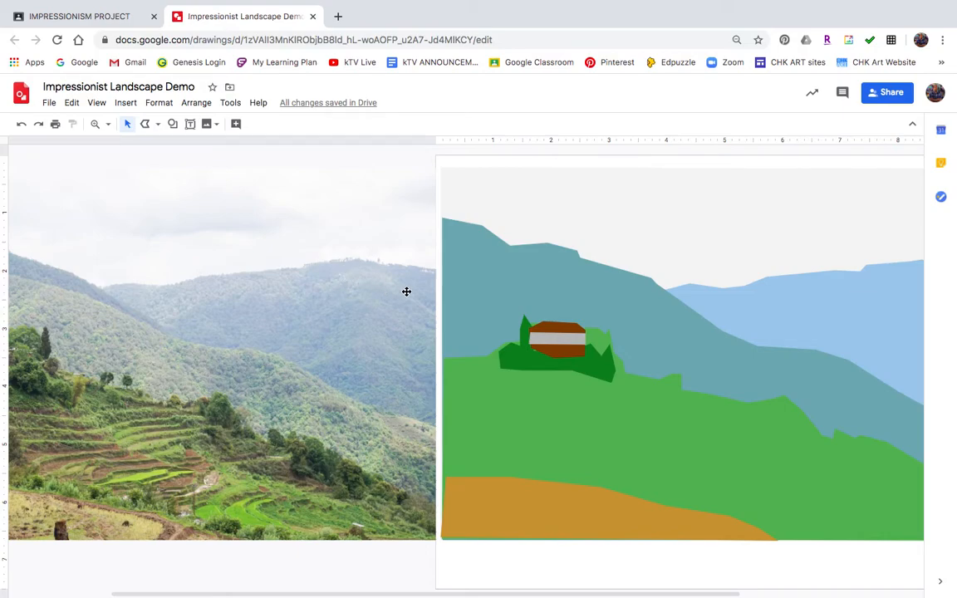
{"action": "scroll", "coordinate": [328, 252], "scroll_direction": "right", "scroll_amount": 1}
{"action": "scroll", "coordinate": [316, 252], "scroll_direction": "right", "scroll_amount": 3}
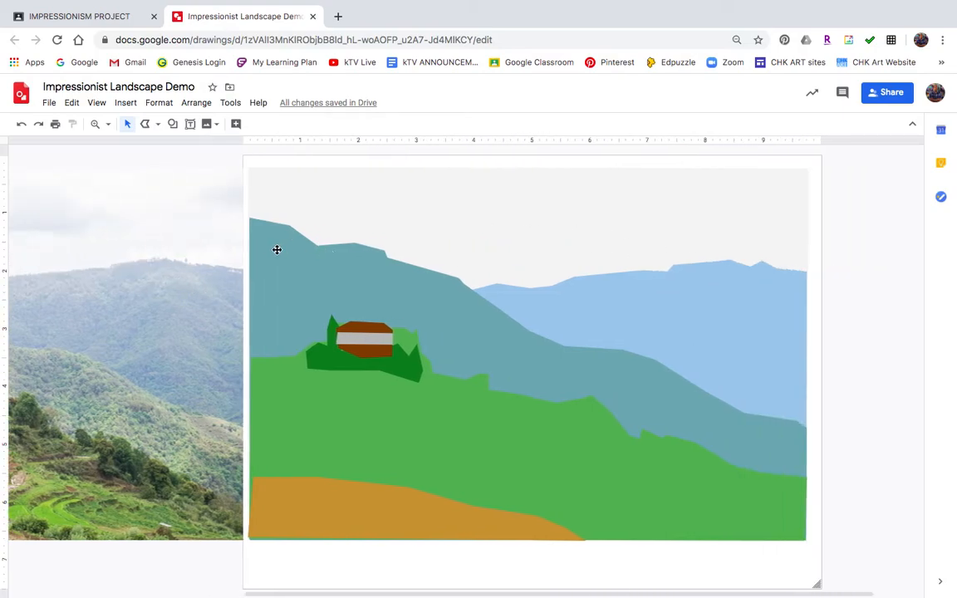